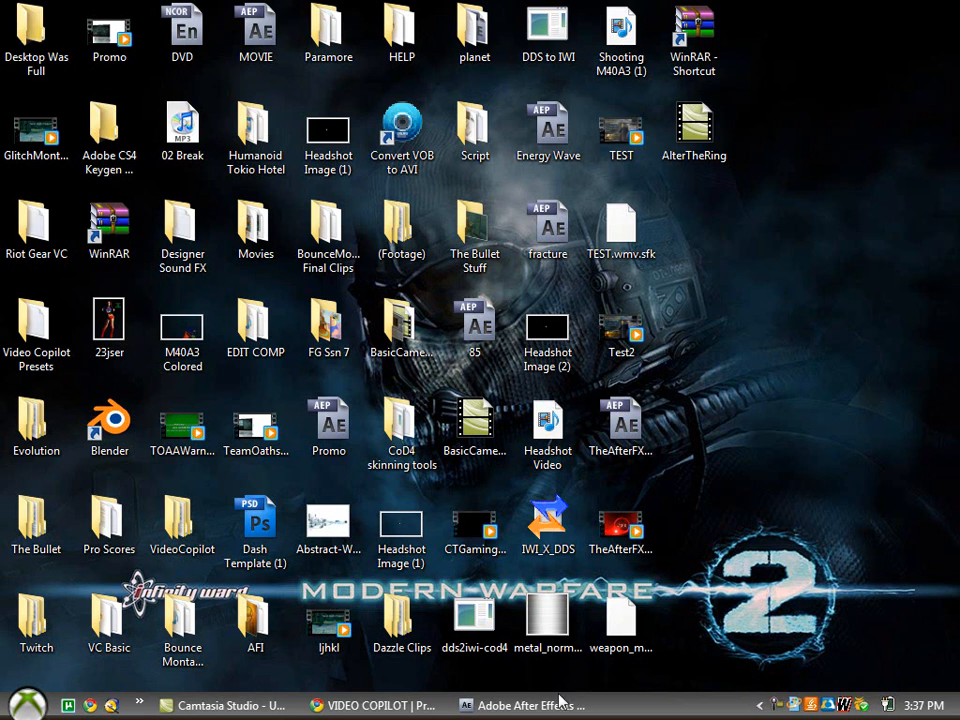
- Bring the green ring After Effects project forward, then switch to the Video Copilot site in Chrome
click(530, 705)
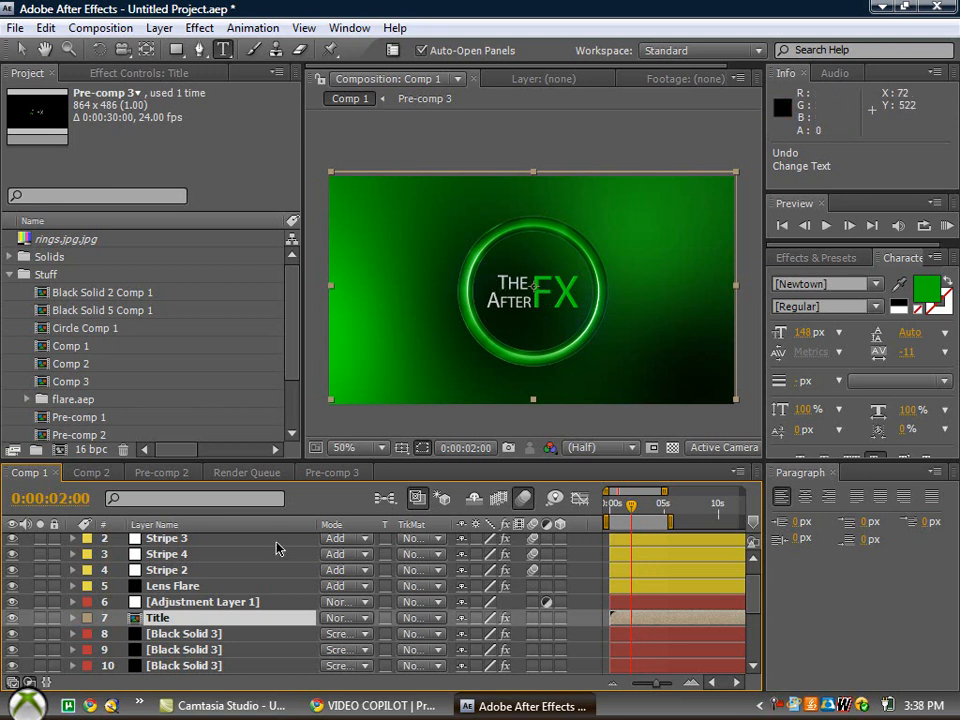
click(380, 705)
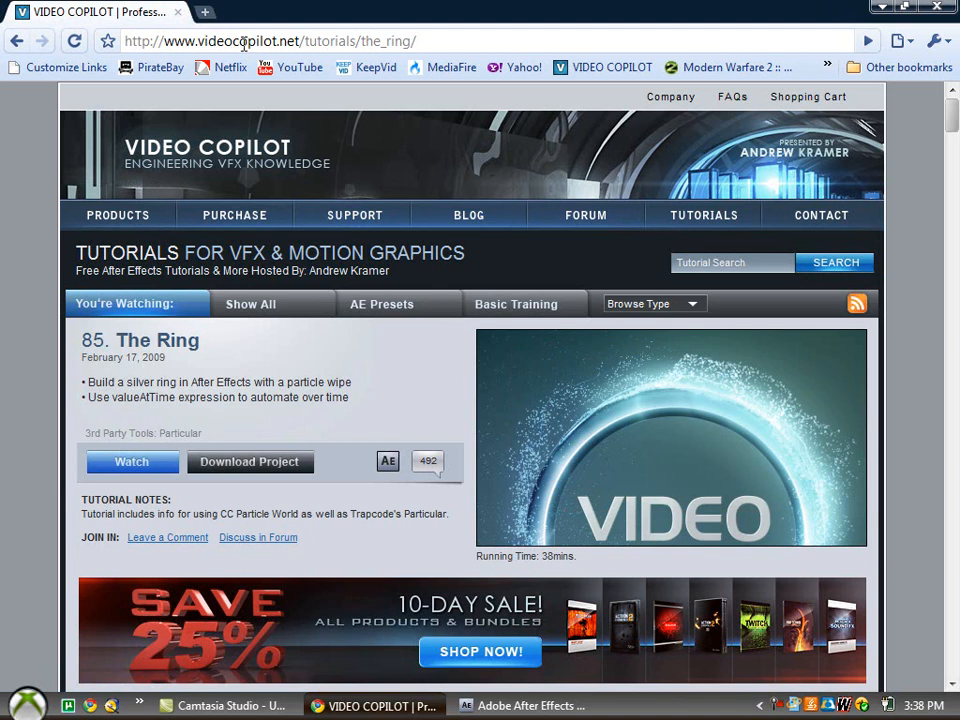
- From the Video Copilot homepage reopen tutorial 85 'The Ring', then Alt+Tab back to After Effects
drag(420, 40, 302, 37)
key(BackSpace)
key(Return)
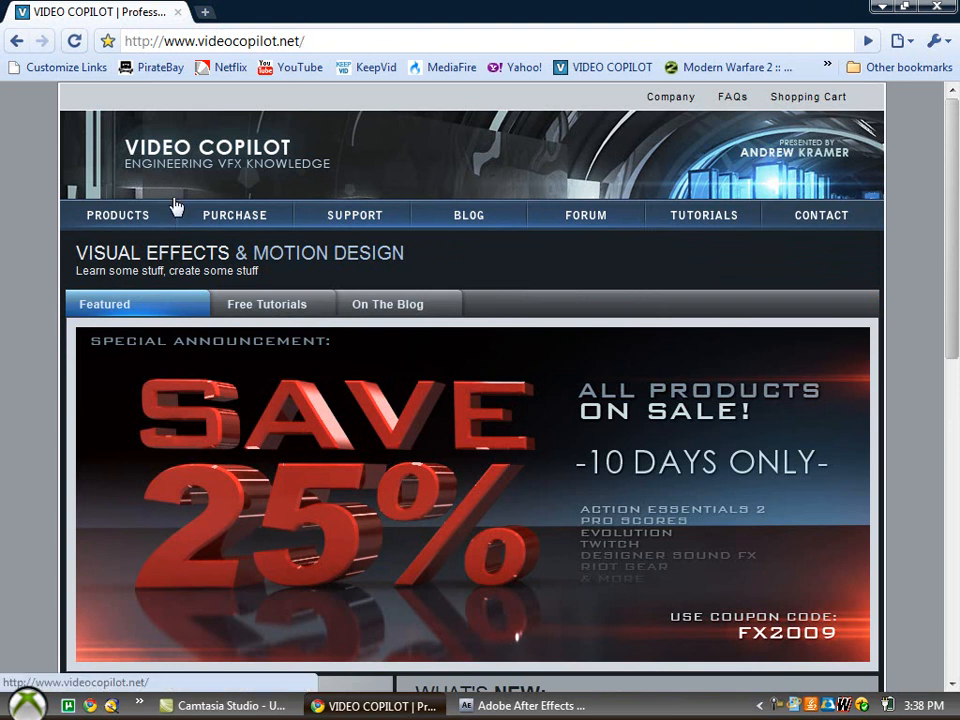
click(302, 305)
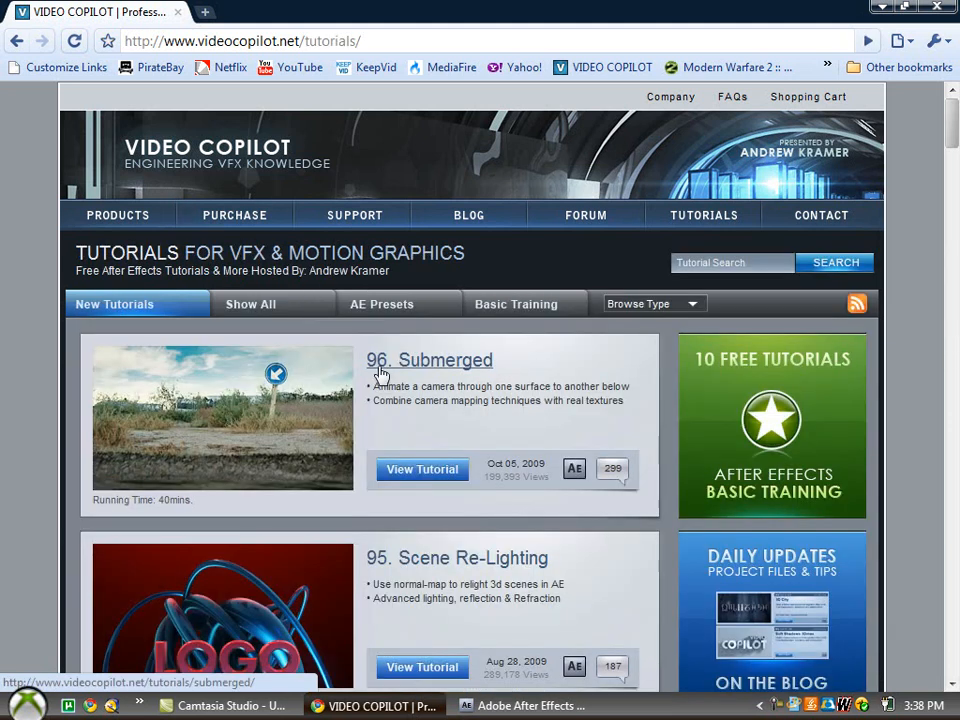
scroll(536, 403, down, 9)
scroll(536, 405, down, 1)
scroll(536, 403, down, 5)
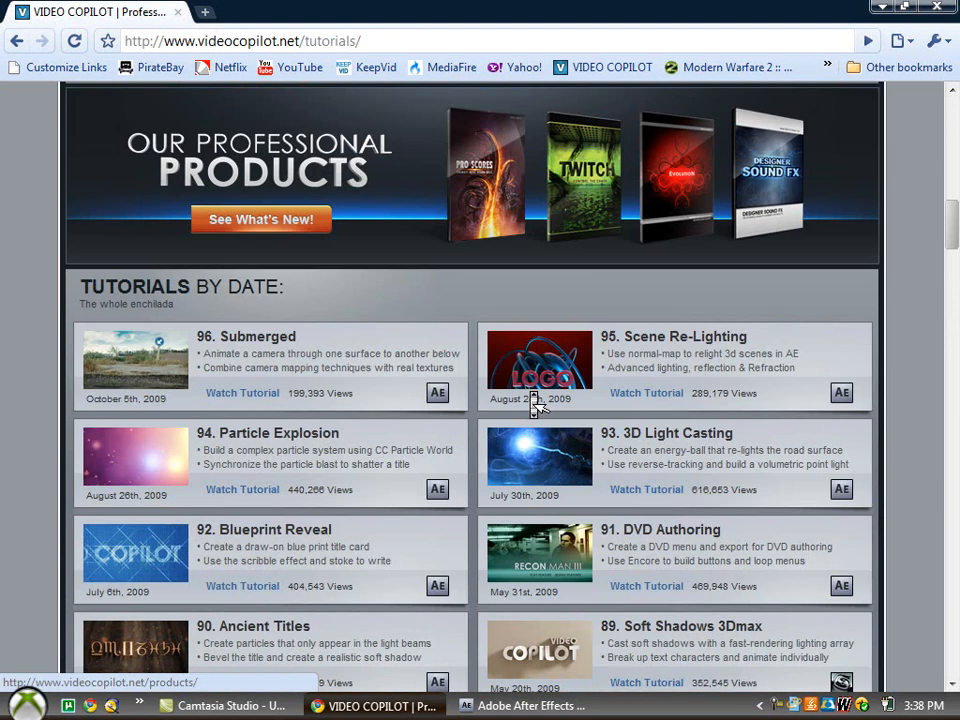
scroll(536, 401, down, 5)
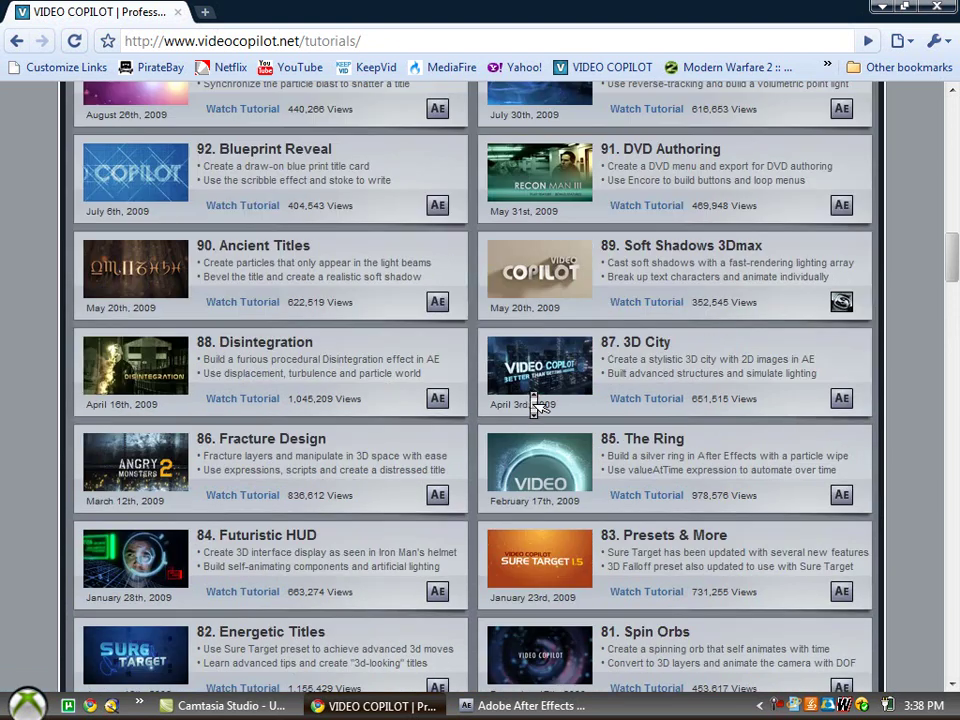
click(561, 478)
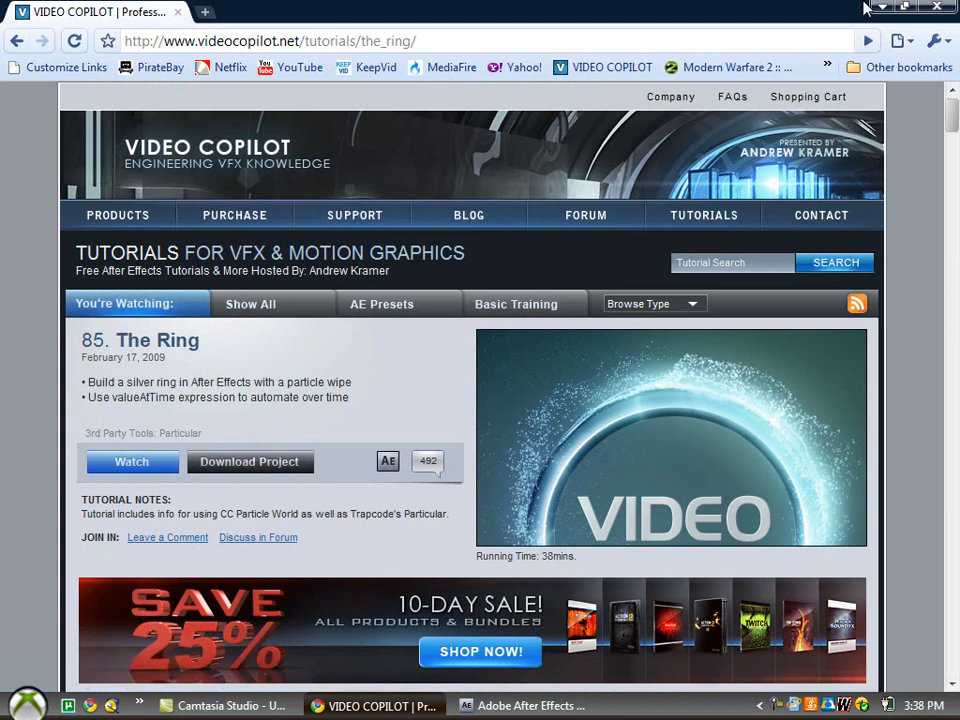
key(alt+Tab)
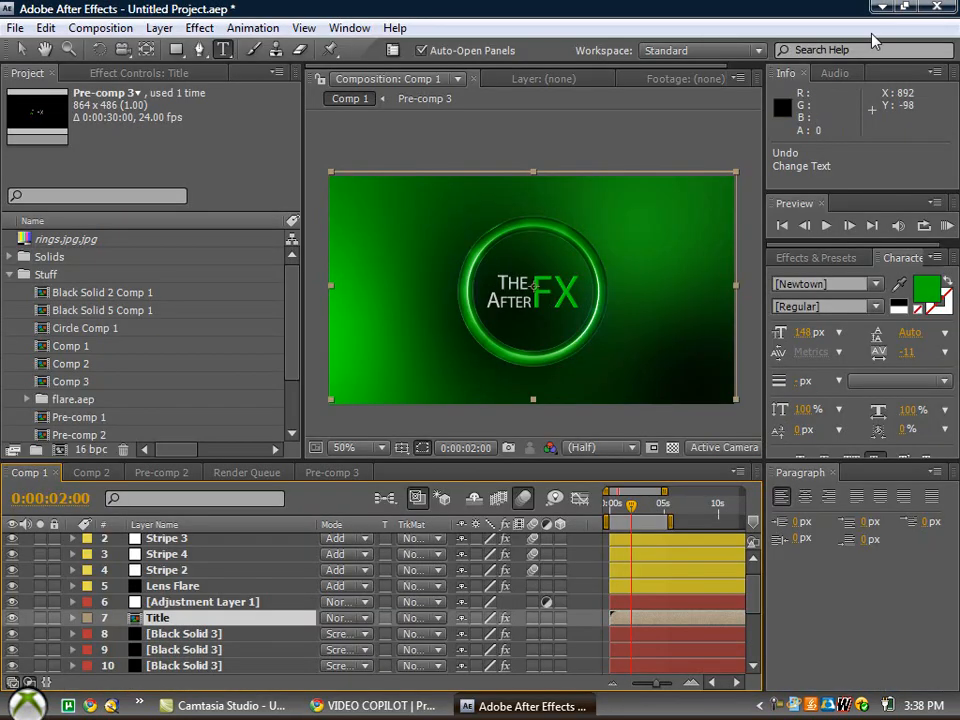
- Close the untitled green ring project without saving and open 85.aep from the desktop
click(943, 10)
click(489, 388)
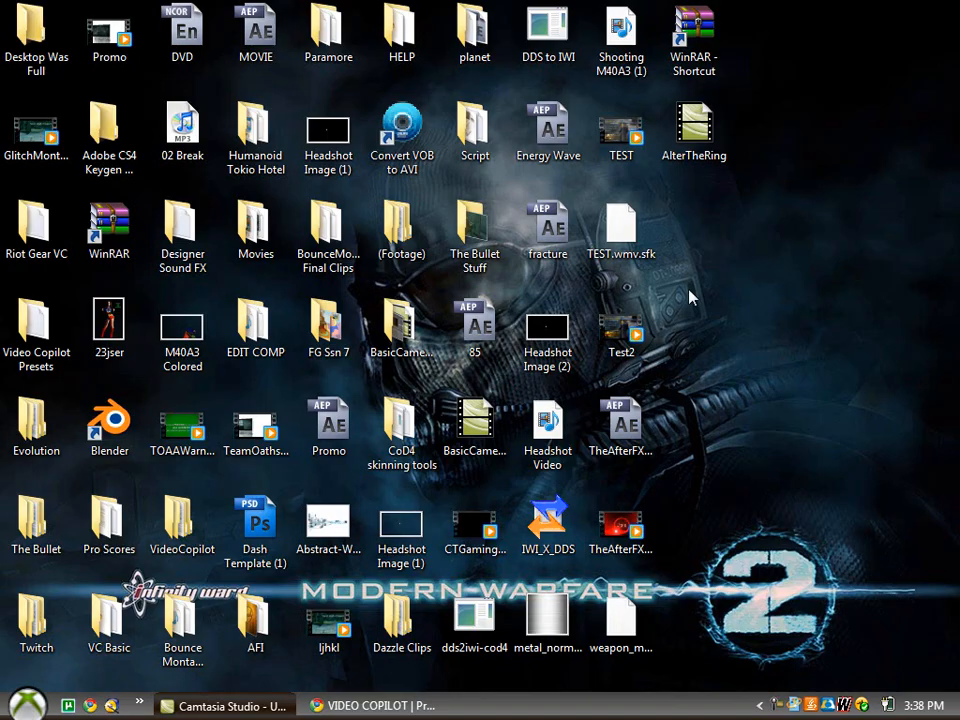
double_click(475, 343)
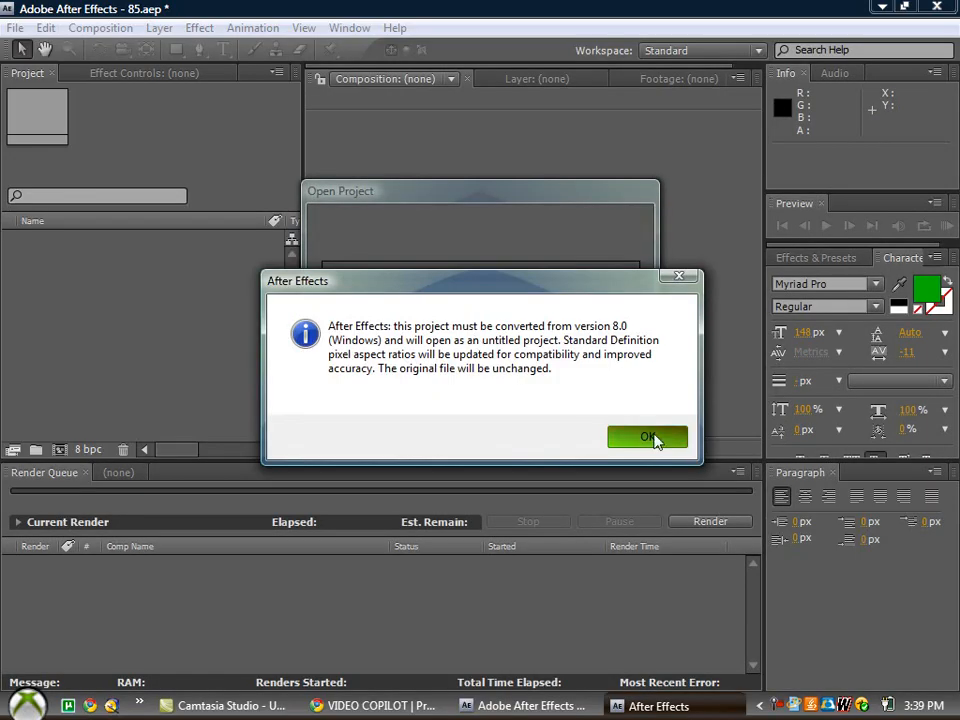
- Accept the version conversion and dismiss the missing Particular, font and file warnings
click(650, 437)
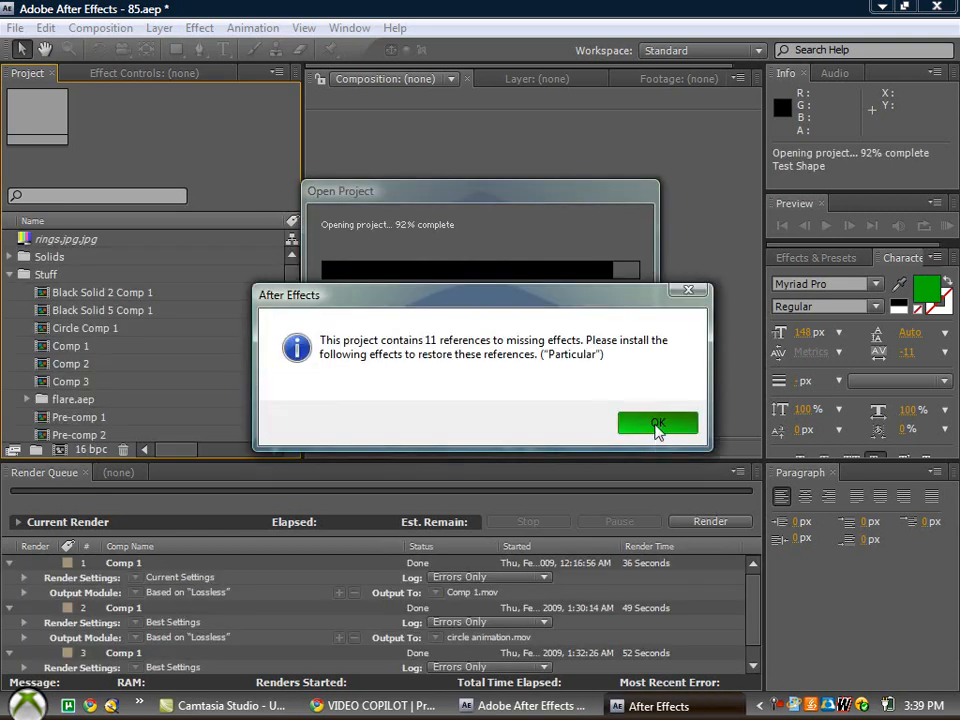
click(648, 424)
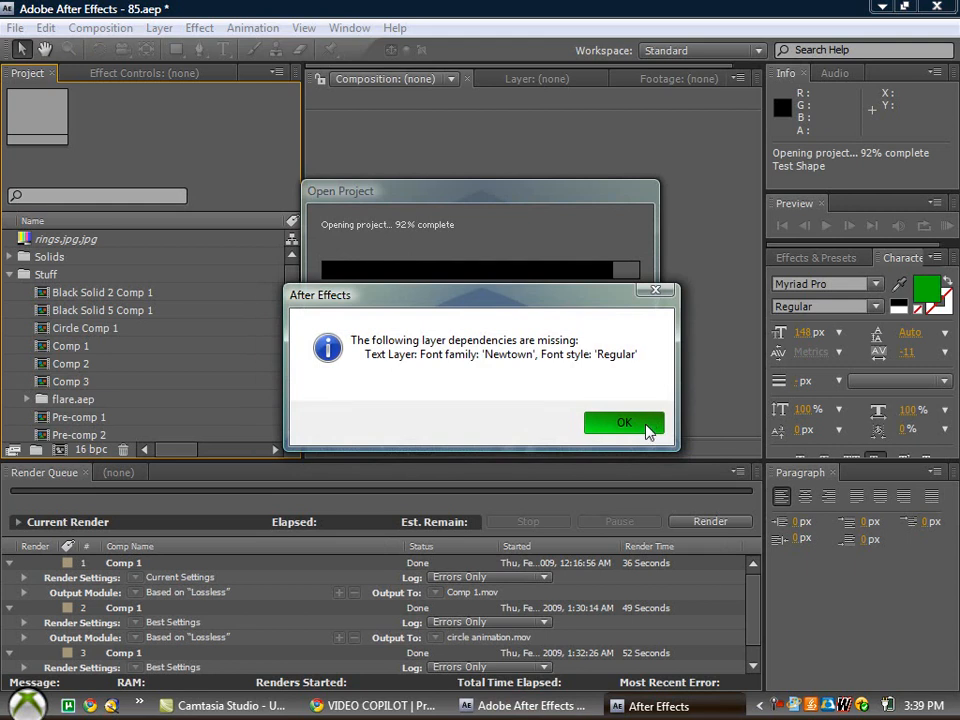
click(645, 432)
click(644, 428)
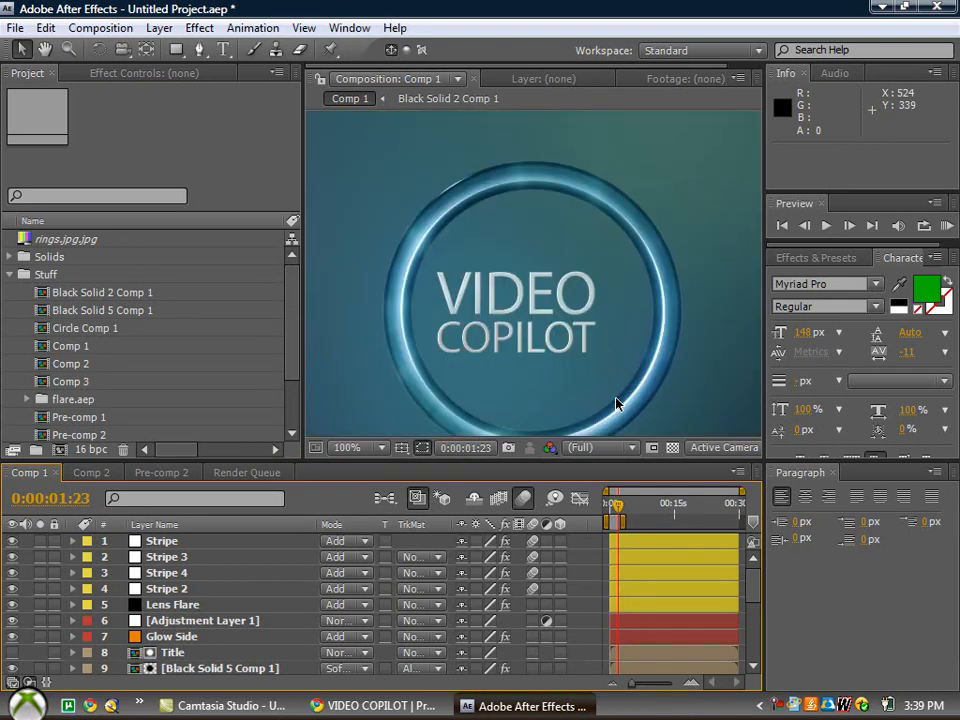
key(KP_5)
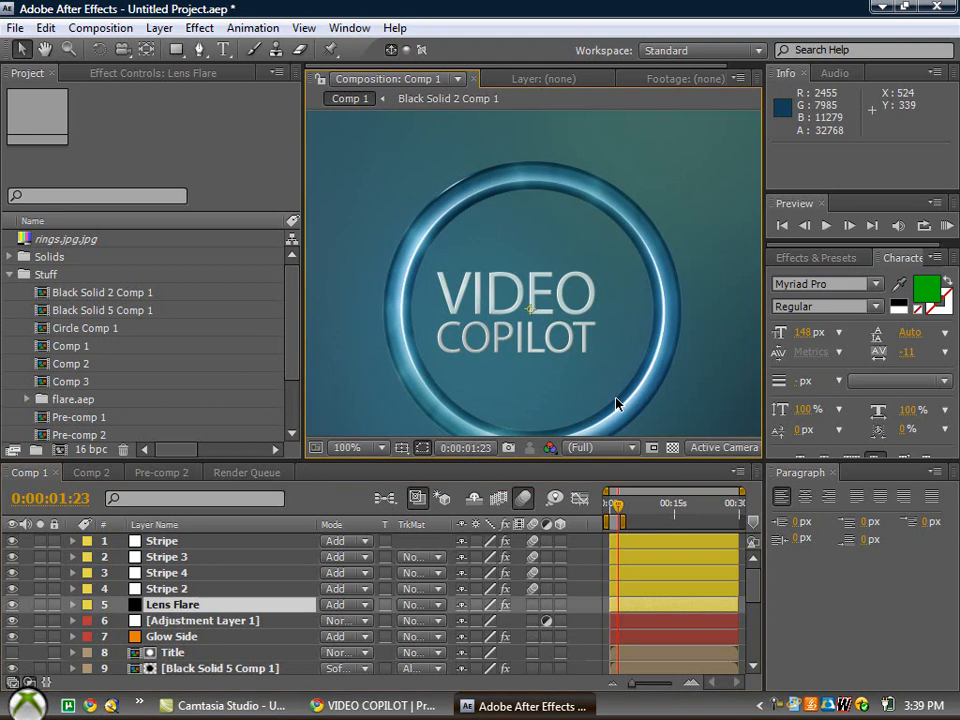
key(comma)
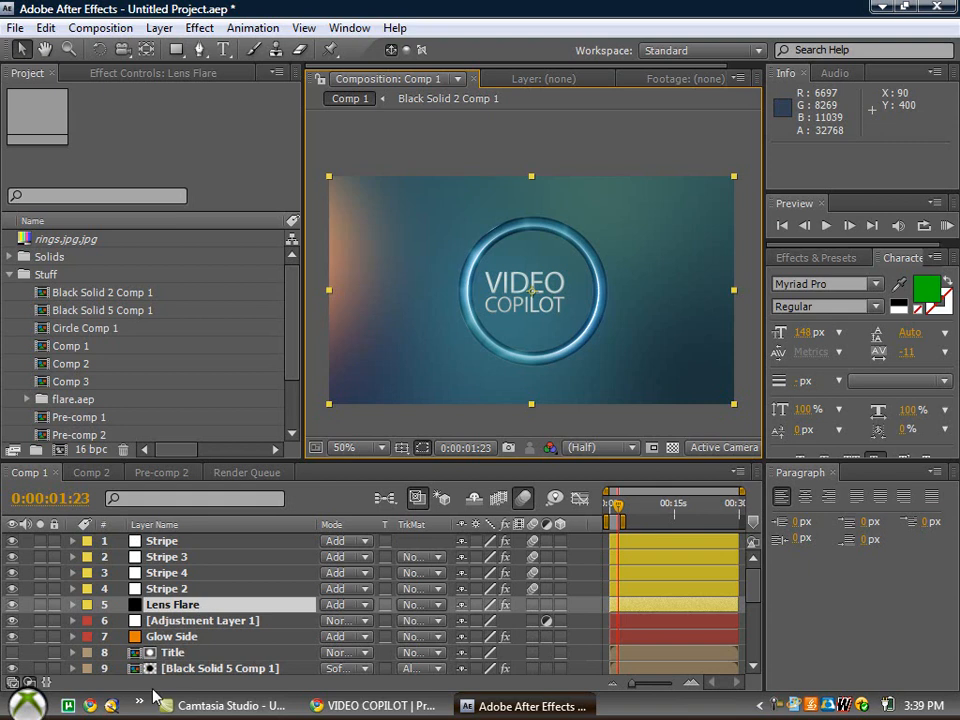
click(218, 636)
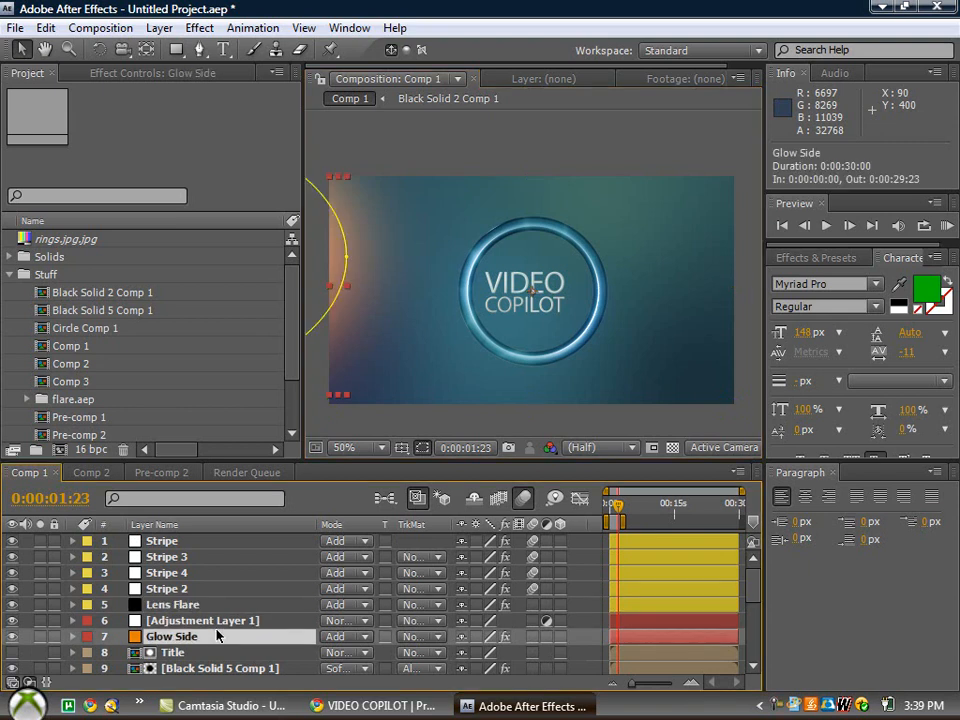
scroll(220, 634, down, 3)
scroll(220, 634, down, 3)
- Remove both Hue/Saturation effects from the Black Solid 1 background layer
click(213, 665)
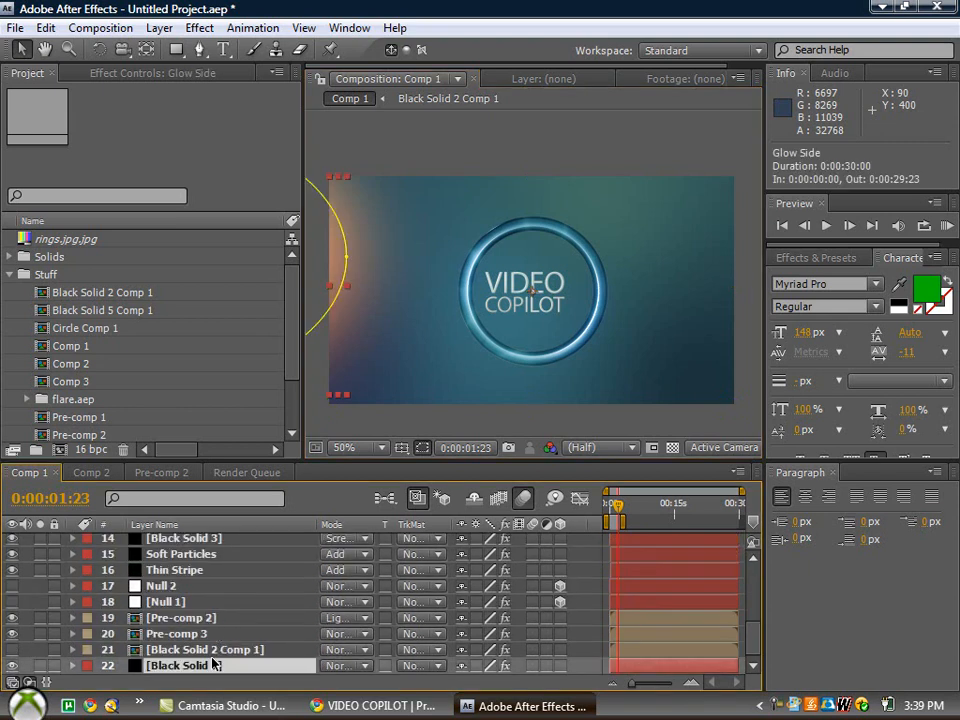
click(122, 78)
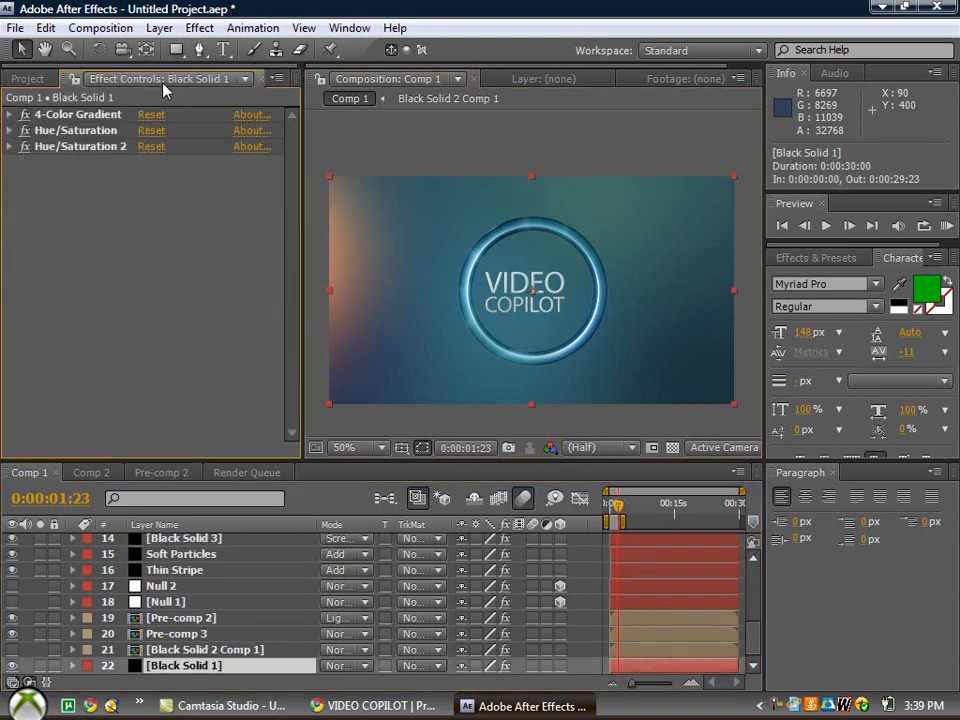
click(48, 132)
key(Delete)
click(53, 132)
key(Delete)
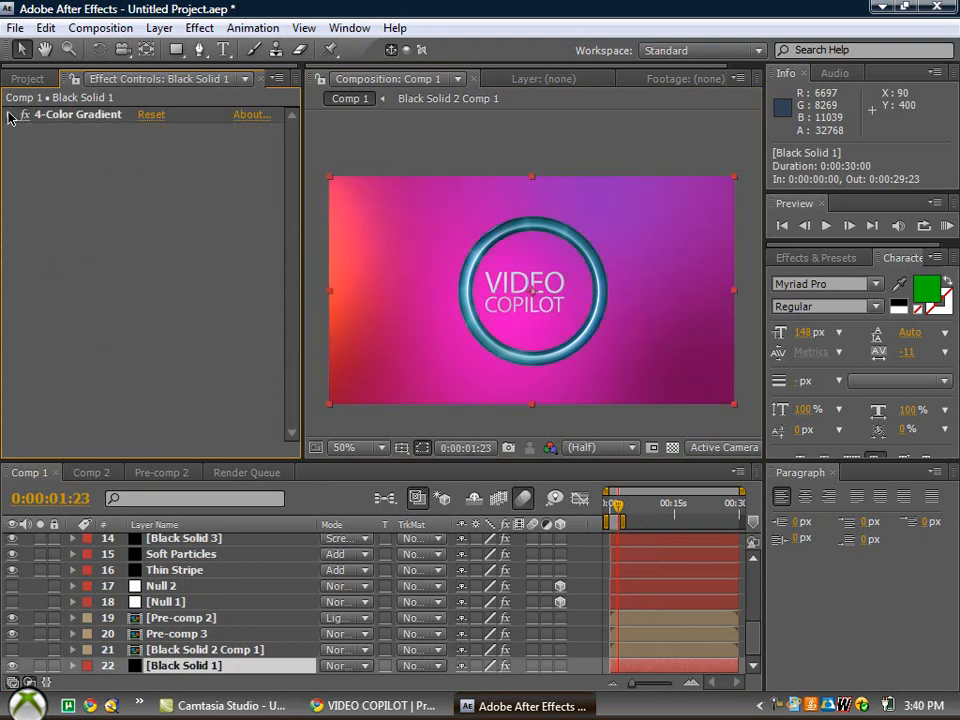
- Set the 4-Color Gradient's Color 1 to magenta and Color 2 to black
click(10, 114)
click(147, 177)
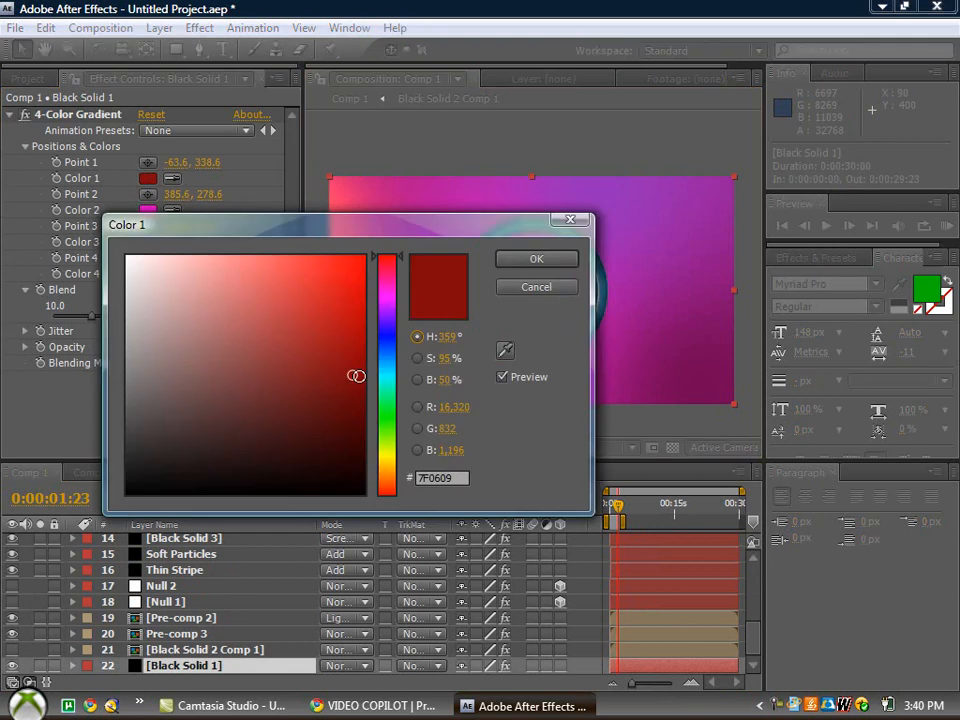
drag(388, 330, 382, 303)
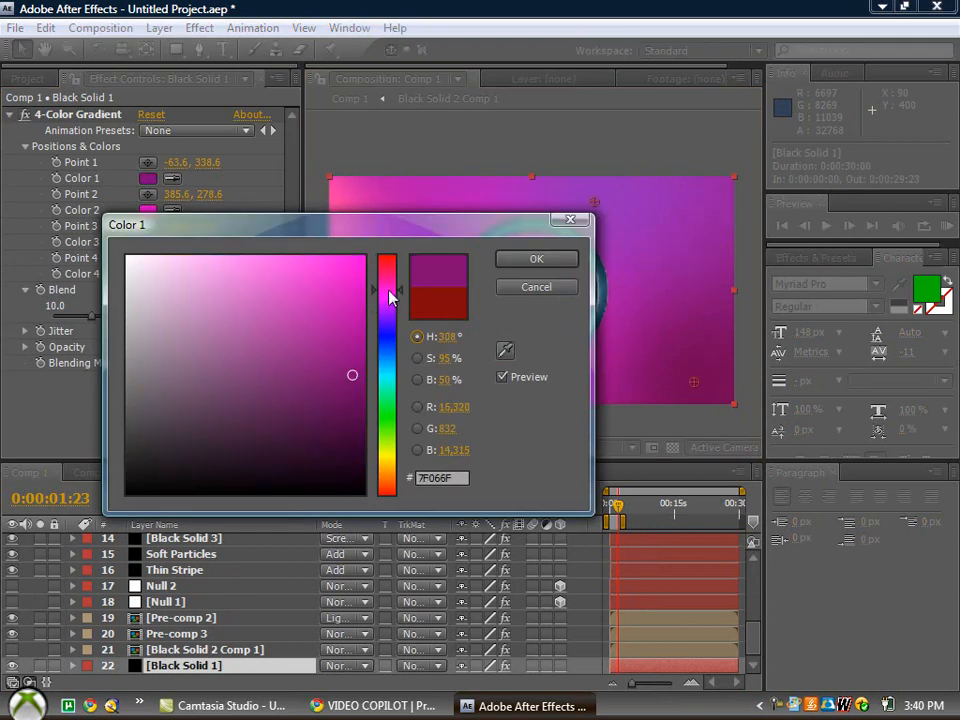
key(Return)
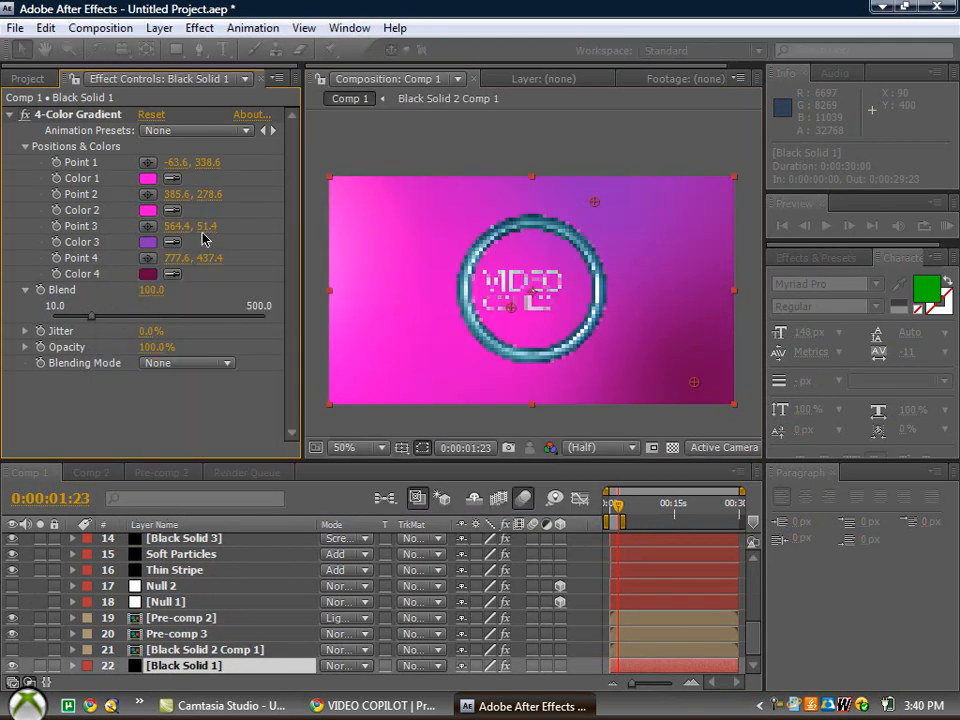
click(147, 209)
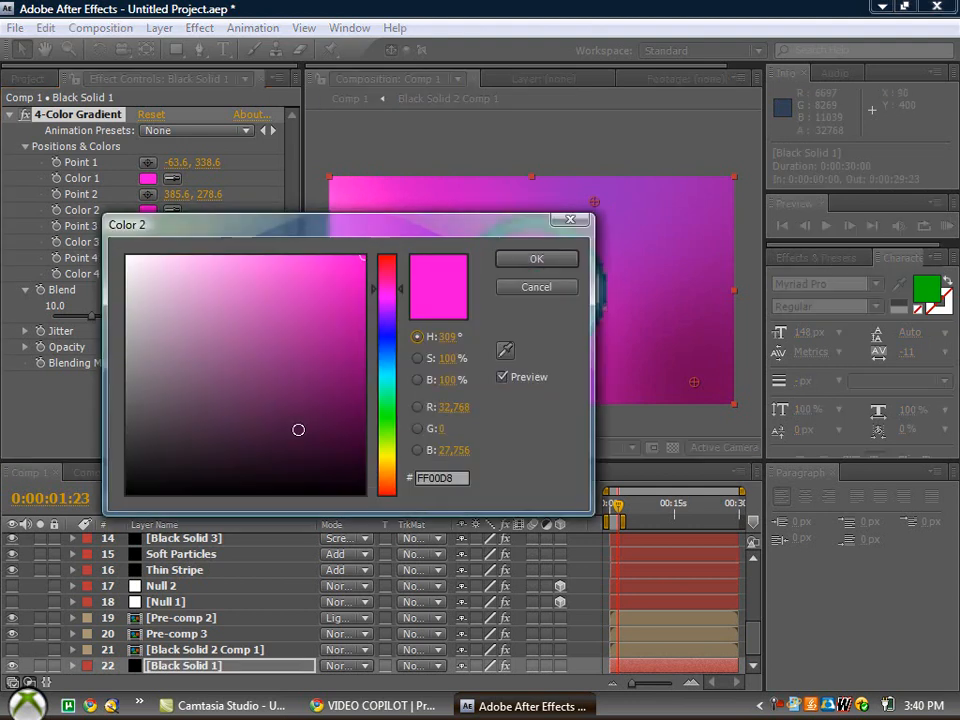
click(362, 492)
click(532, 257)
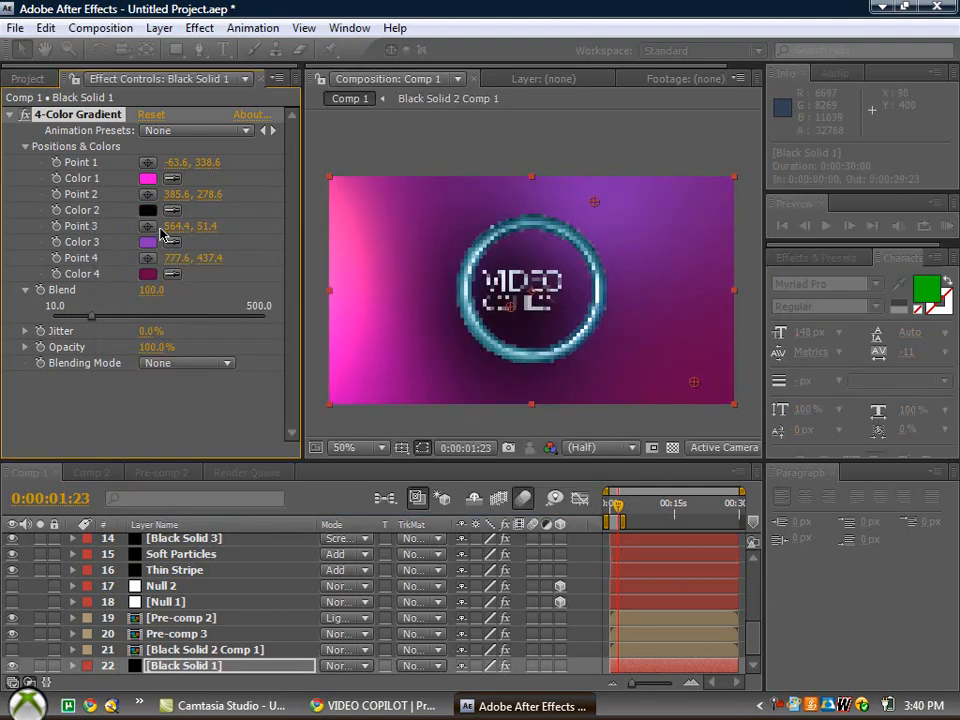
- Set the gradient's Color 3 to deep purple and Color 4 to bright pink
click(147, 242)
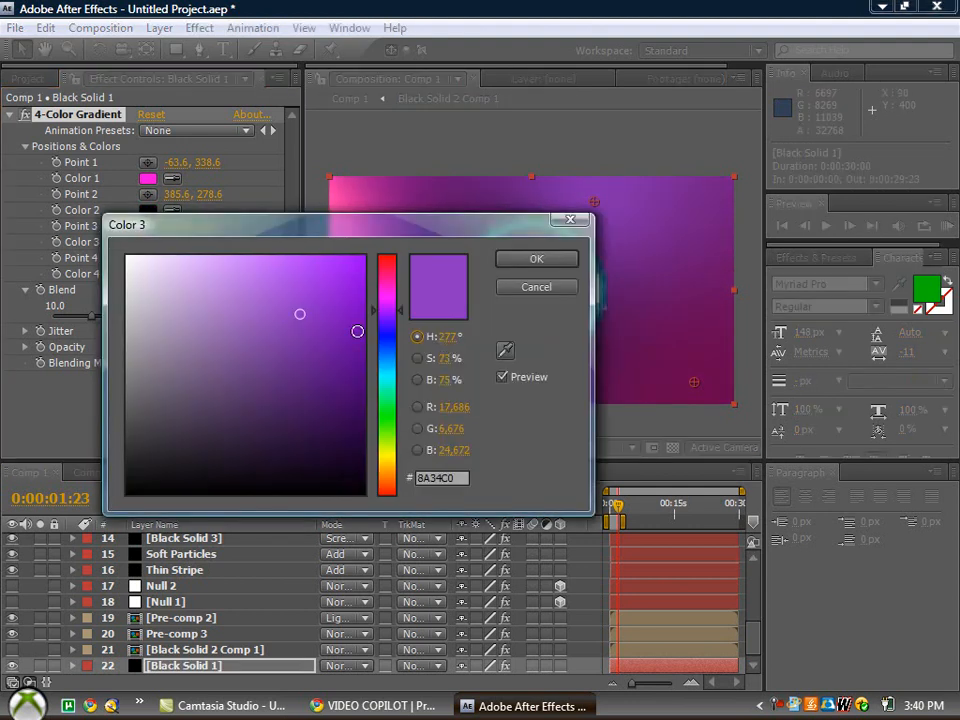
click(365, 380)
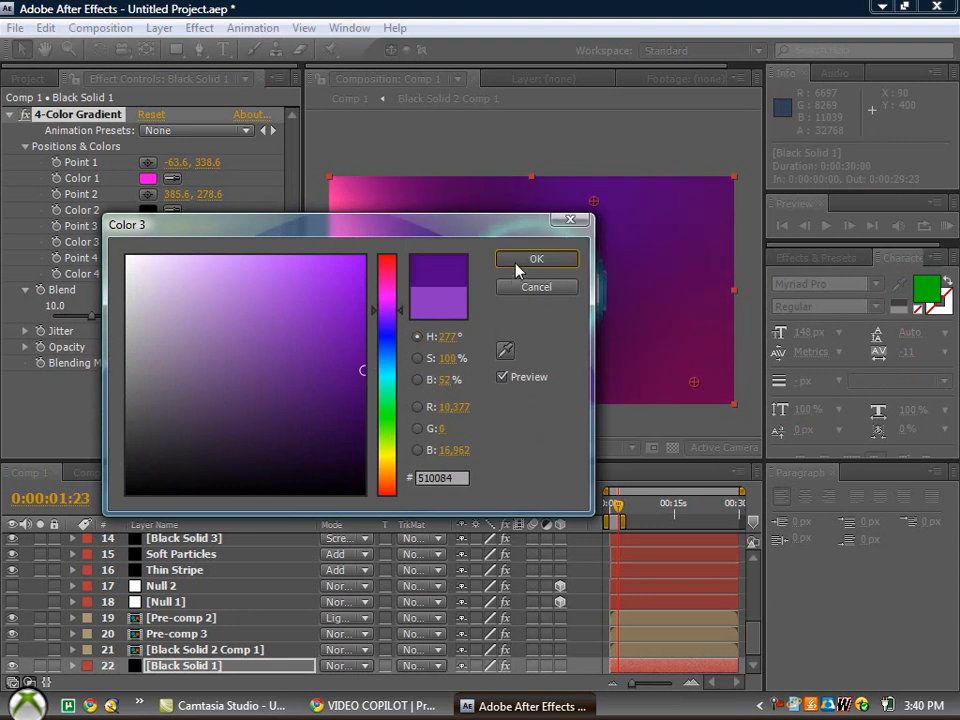
click(536, 258)
click(147, 274)
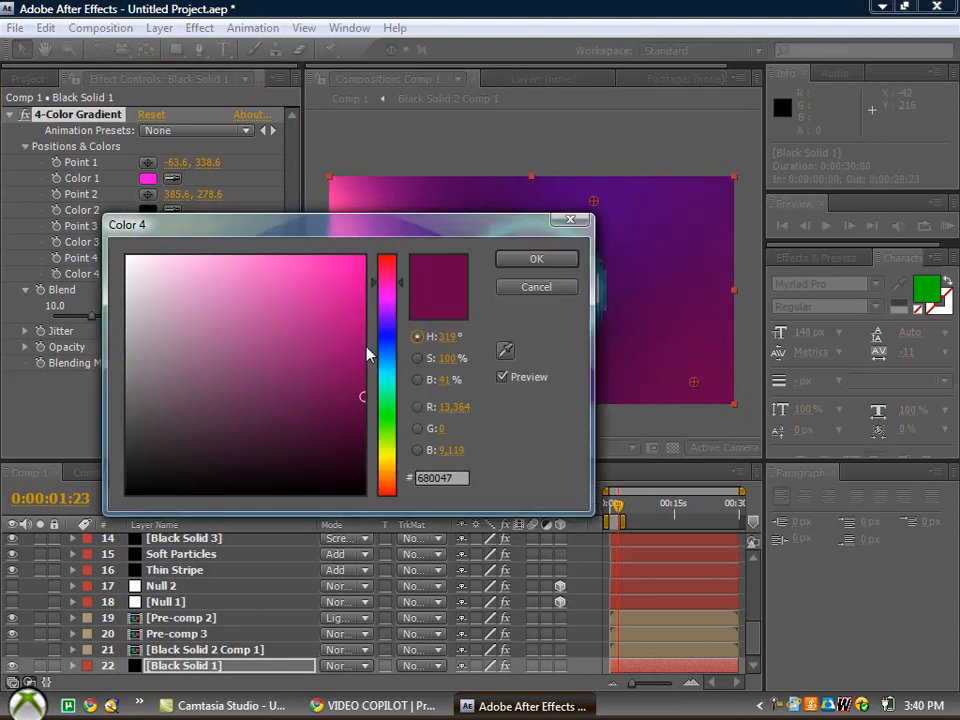
click(364, 257)
click(514, 260)
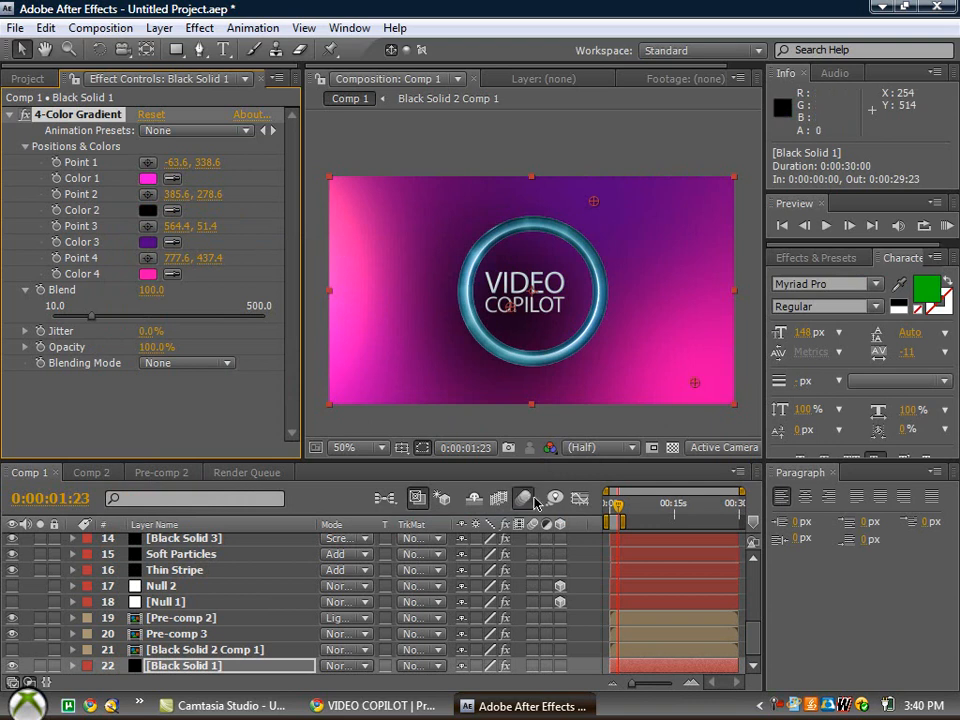
- Delete the Glow Side layer from Comp 1 and select the Title layer
click(590, 607)
scroll(590, 607, up, 2)
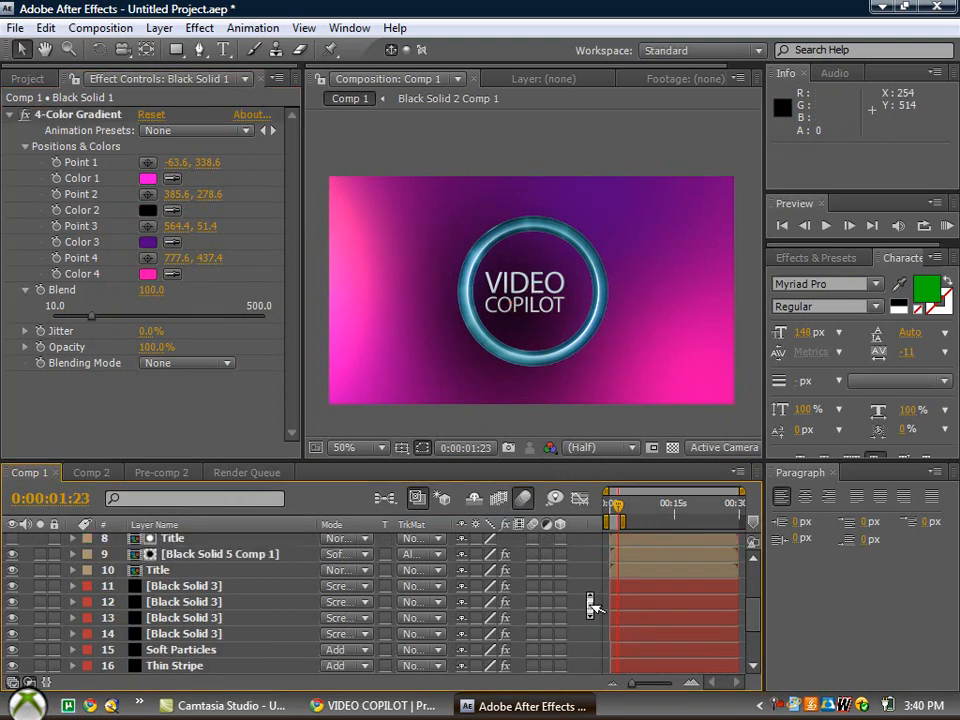
scroll(590, 607, up, 2)
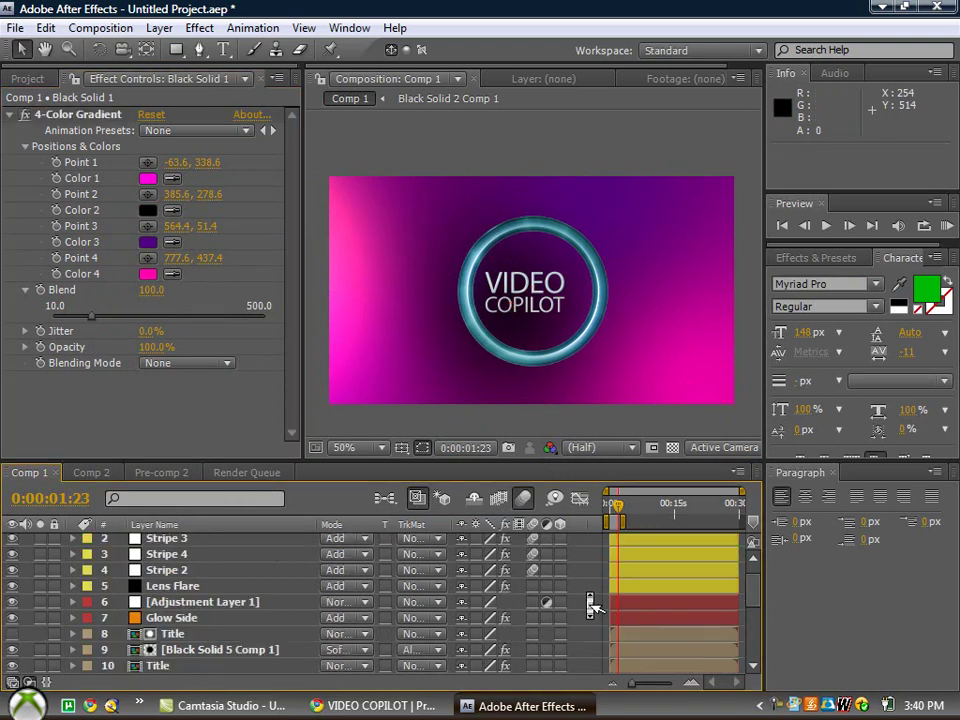
click(184, 619)
key(Delete)
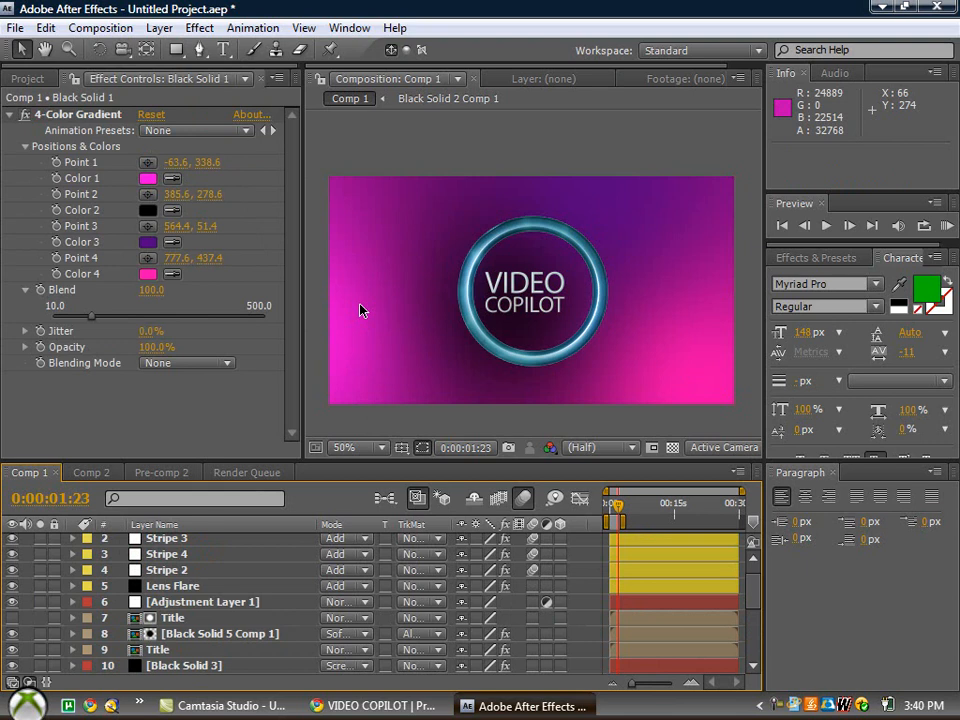
click(160, 650)
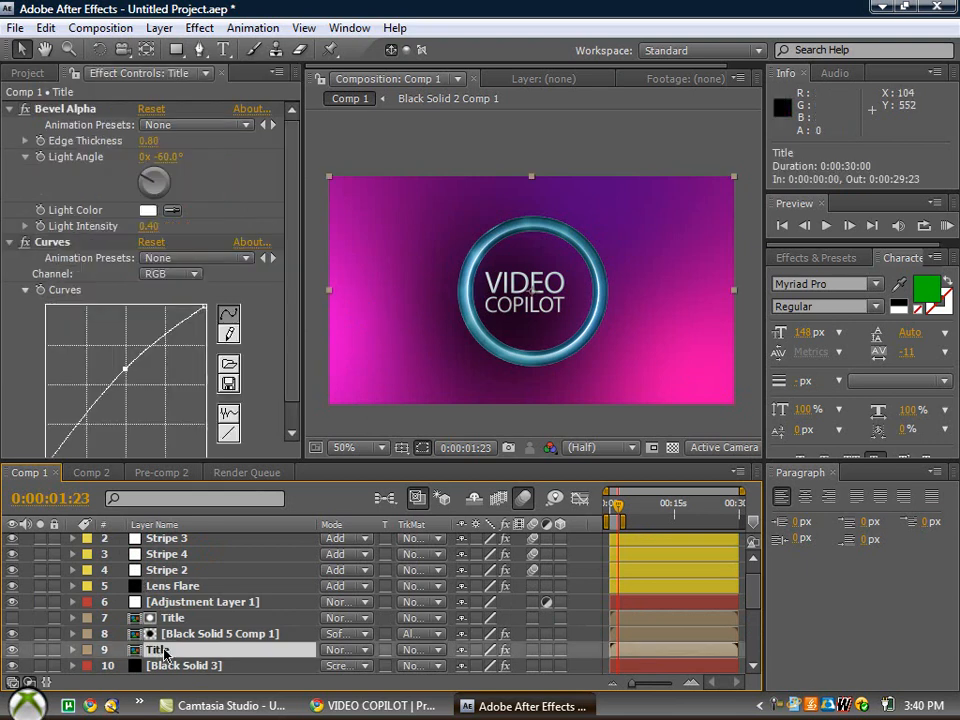
- Inside the Title pre-comp, replace the word VIDEO with THE
double_click(160, 650)
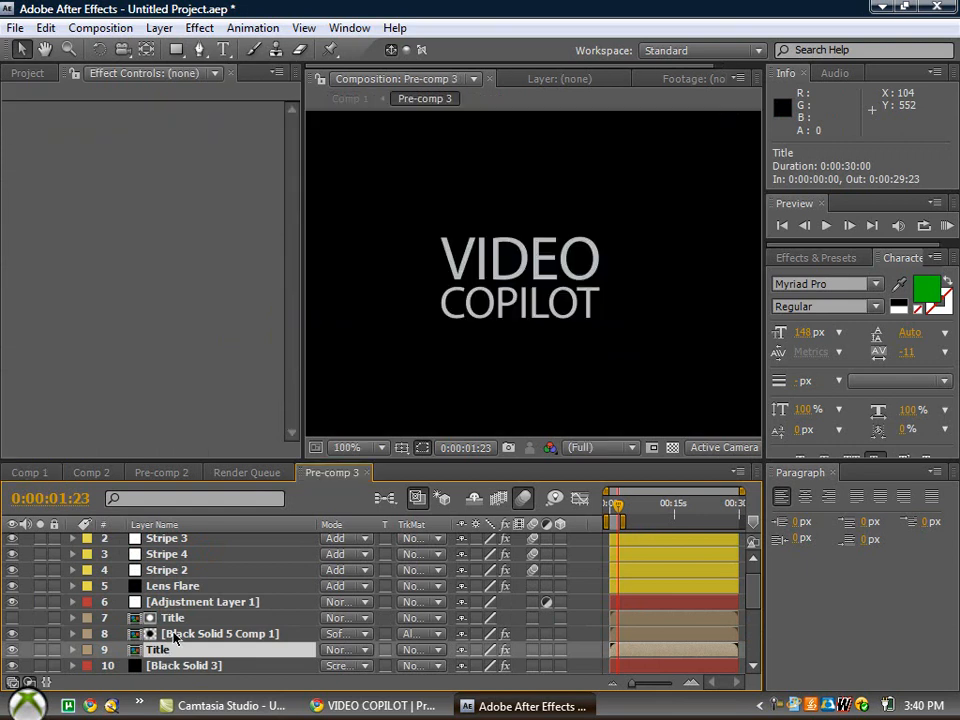
click(224, 49)
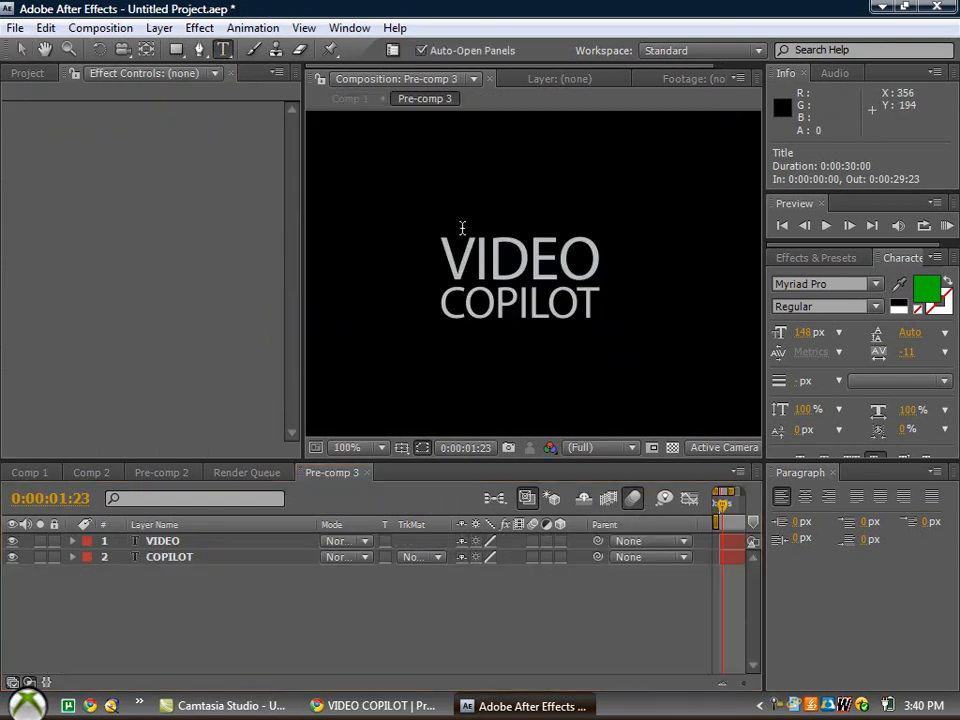
double_click(465, 250)
text(T)
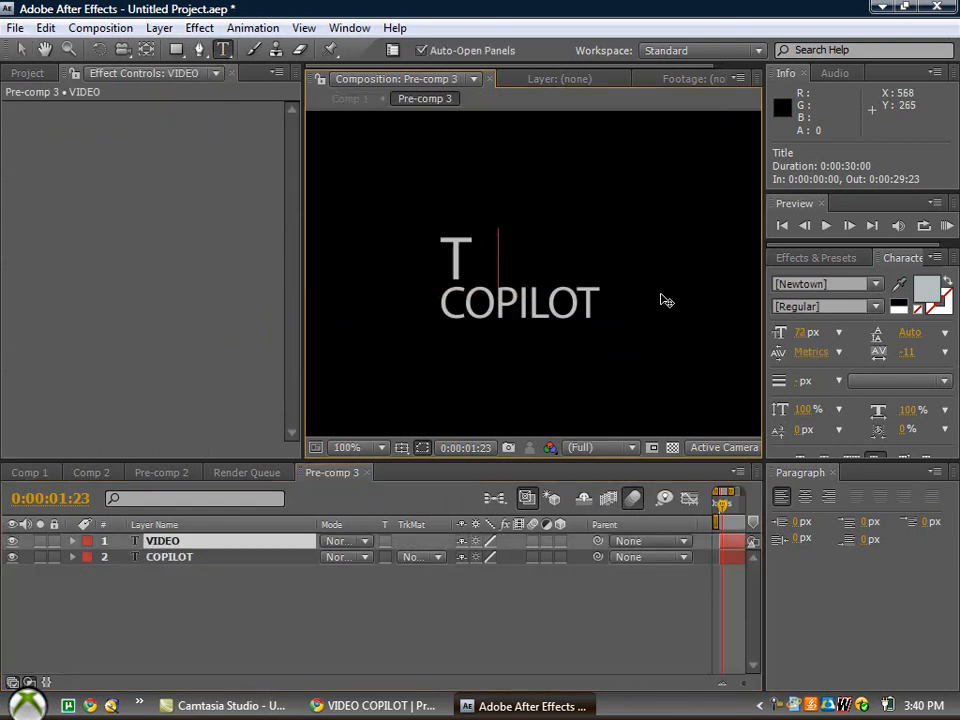
text(HE)
drag(536, 251, 390, 264)
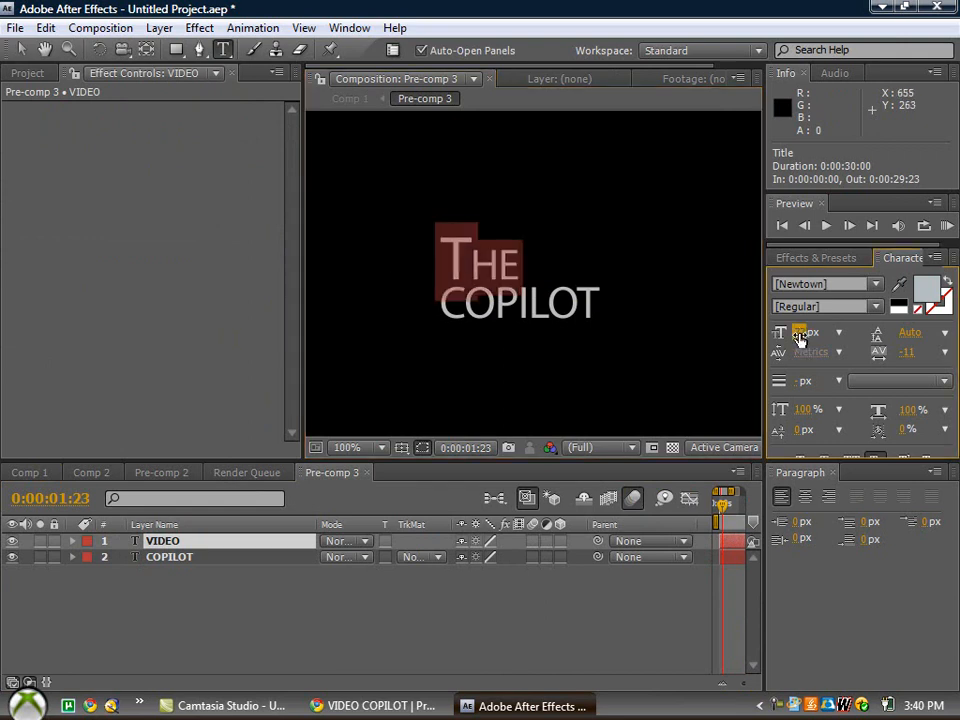
- Enlarge the initial T of THE and nudge the word slightly right
click(800, 335)
click(453, 268)
drag(455, 268, 436, 268)
drag(808, 333, 340, 200)
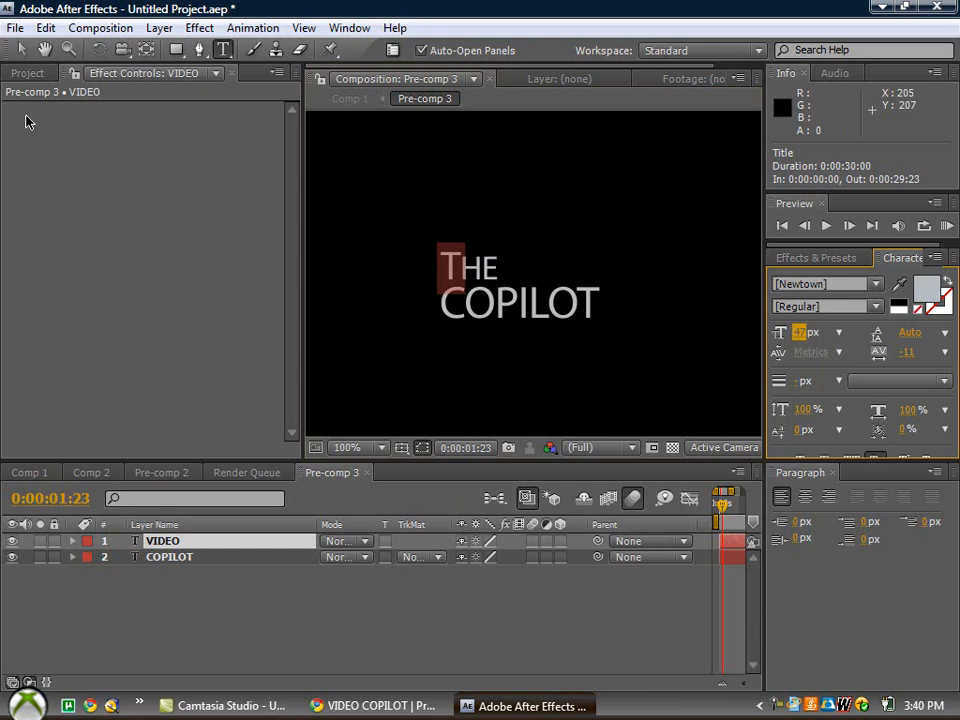
key(Escape)
drag(479, 269, 492, 270)
click(223, 49)
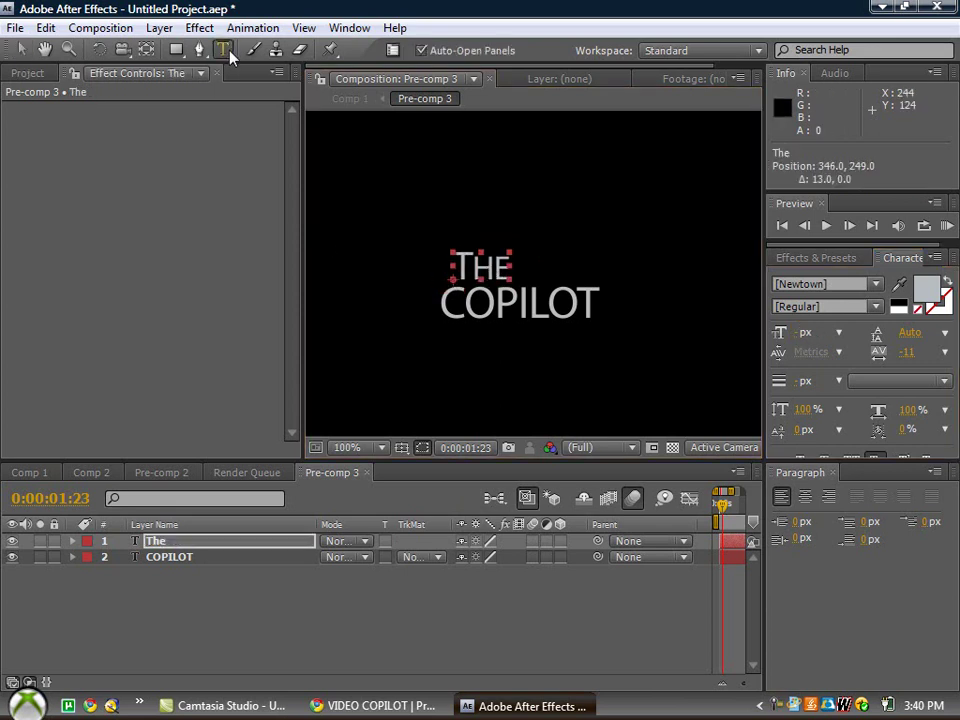
- Replace COPILOT with AfterFX and make the letters FX much larger
double_click(577, 303)
text(AF)
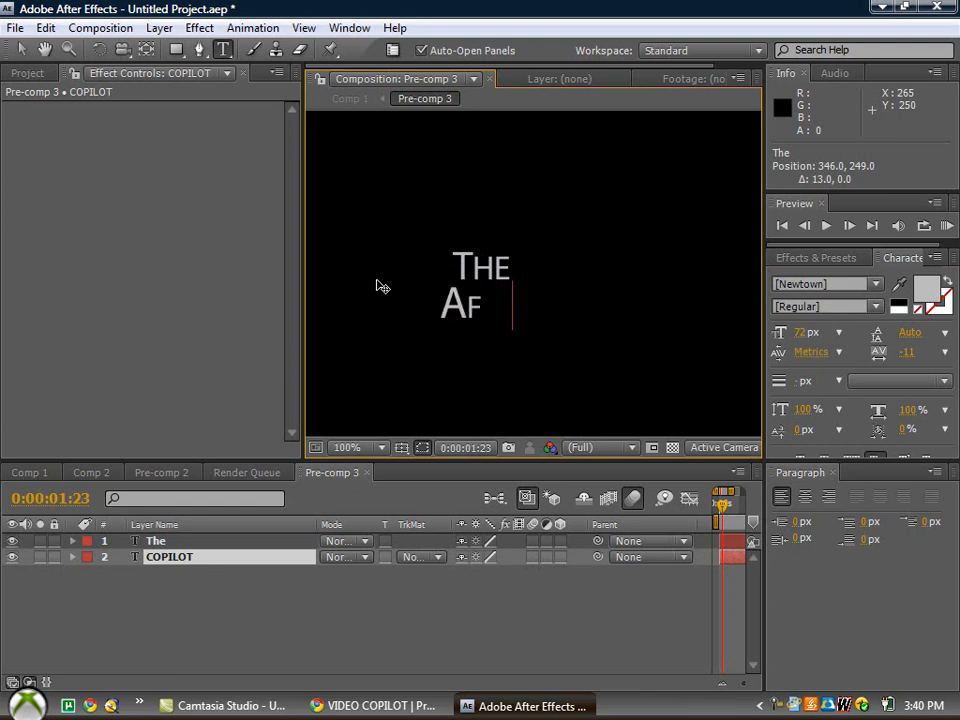
text(TER)
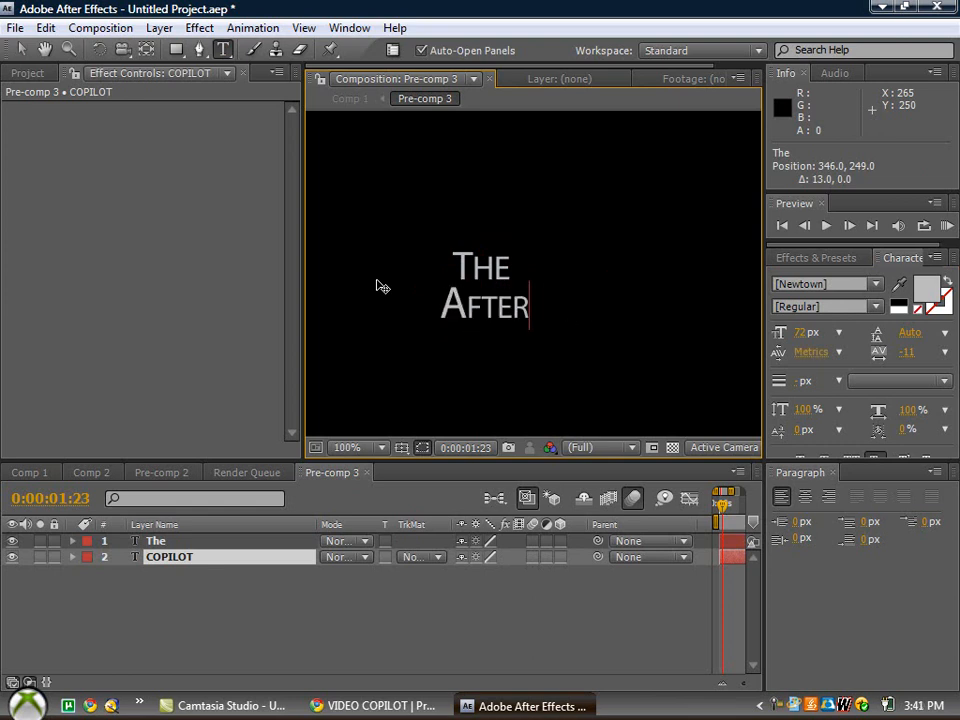
text(FX)
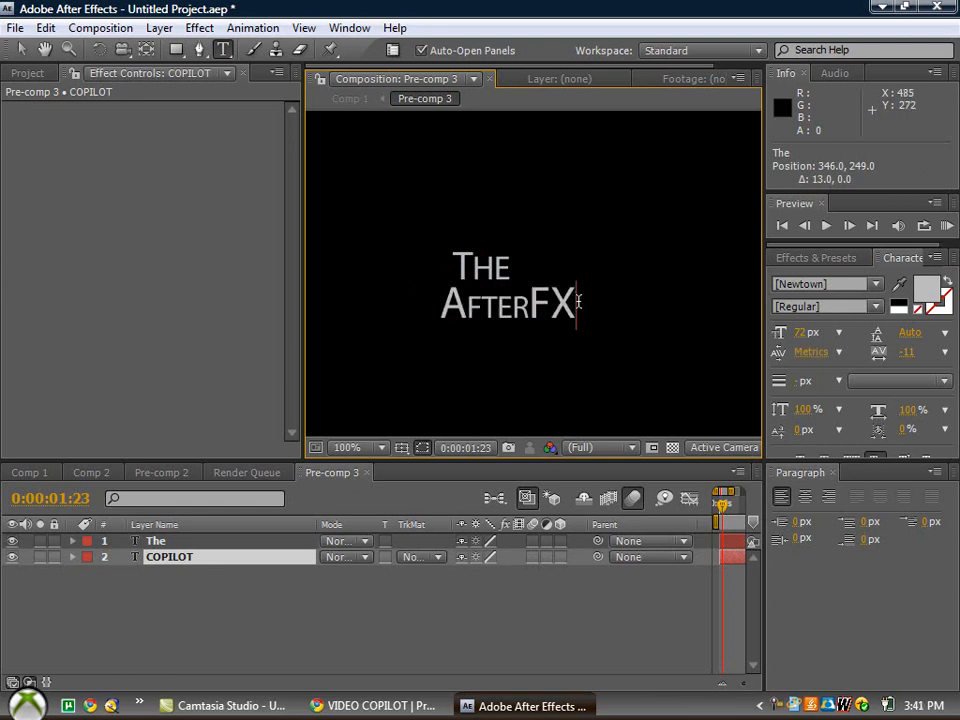
drag(530, 302, 656, 349)
click(578, 305)
drag(578, 305, 530, 310)
drag(800, 332, 893, 341)
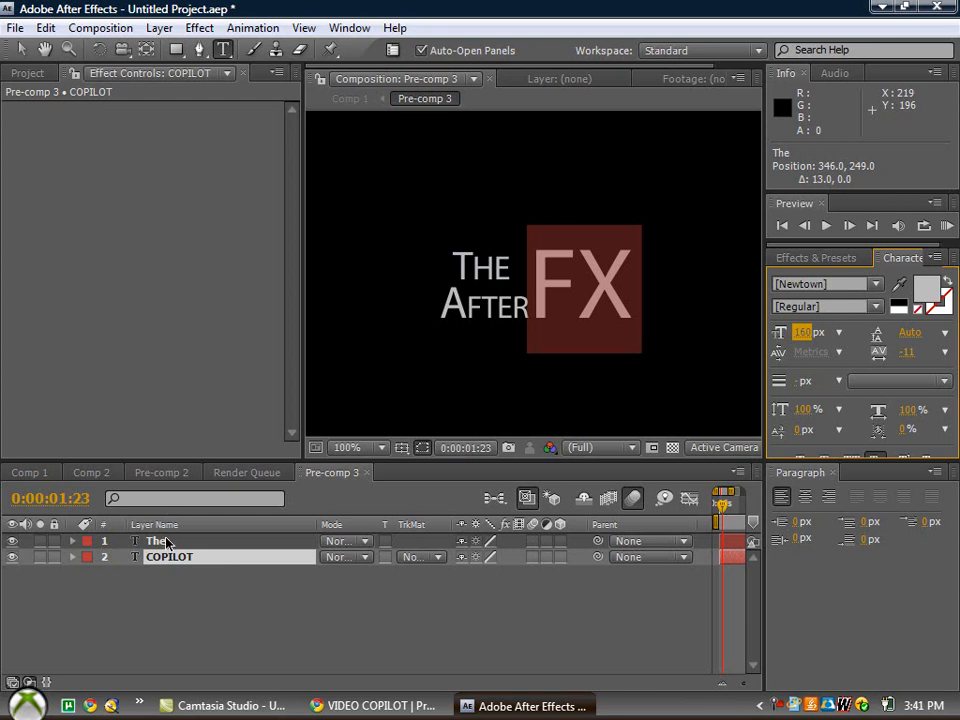
click(166, 543)
- Move THE right and down beside FX, then size FX to 130 px
click(24, 50)
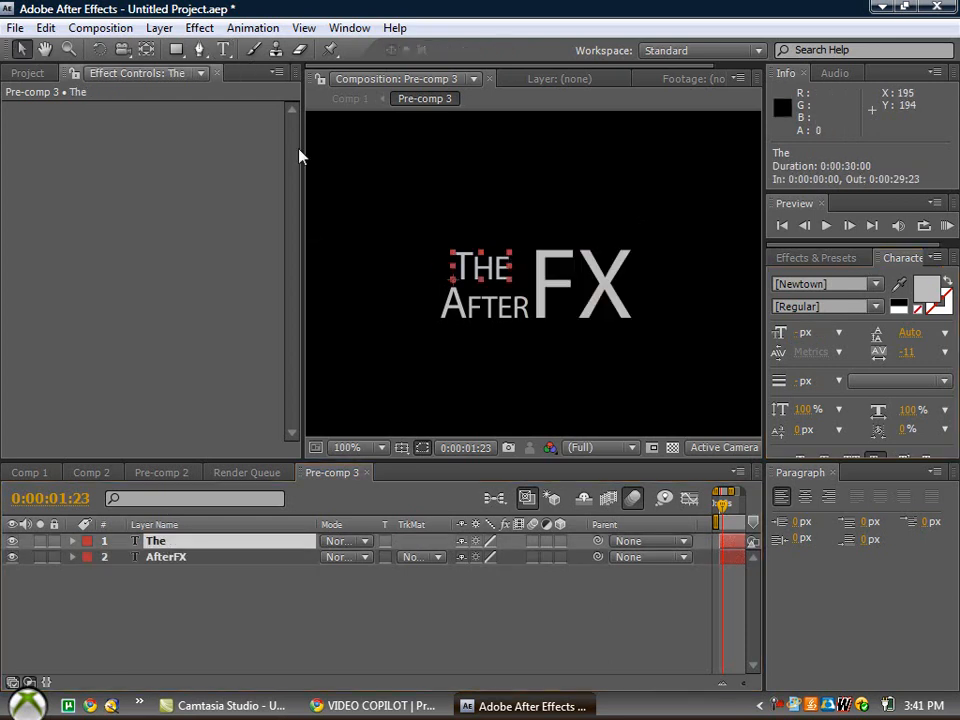
drag(482, 268, 496, 277)
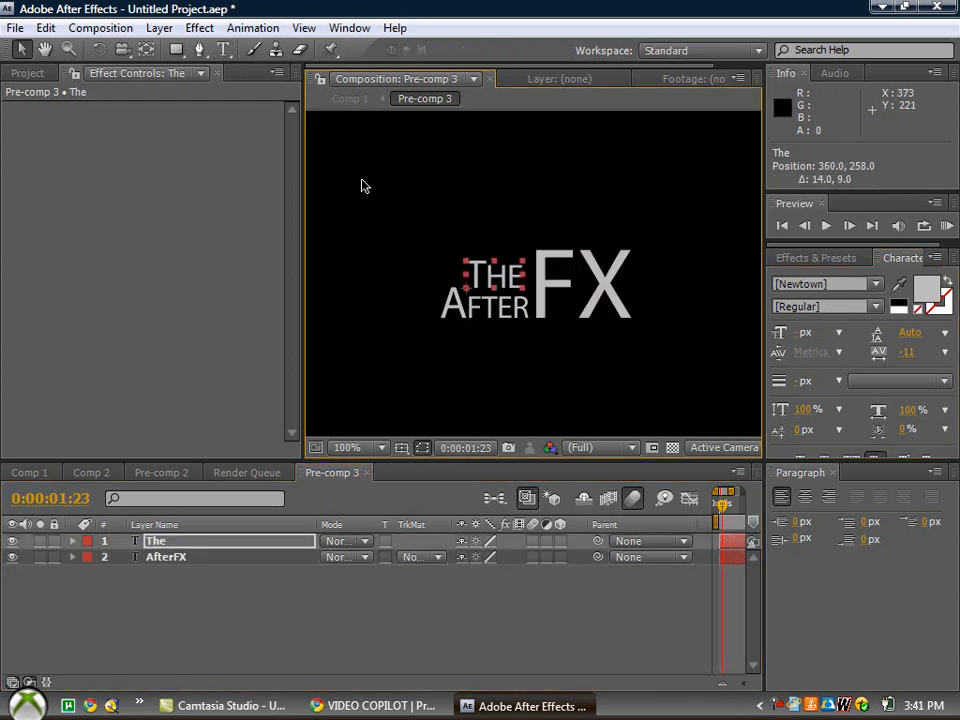
click(160, 558)
click(223, 50)
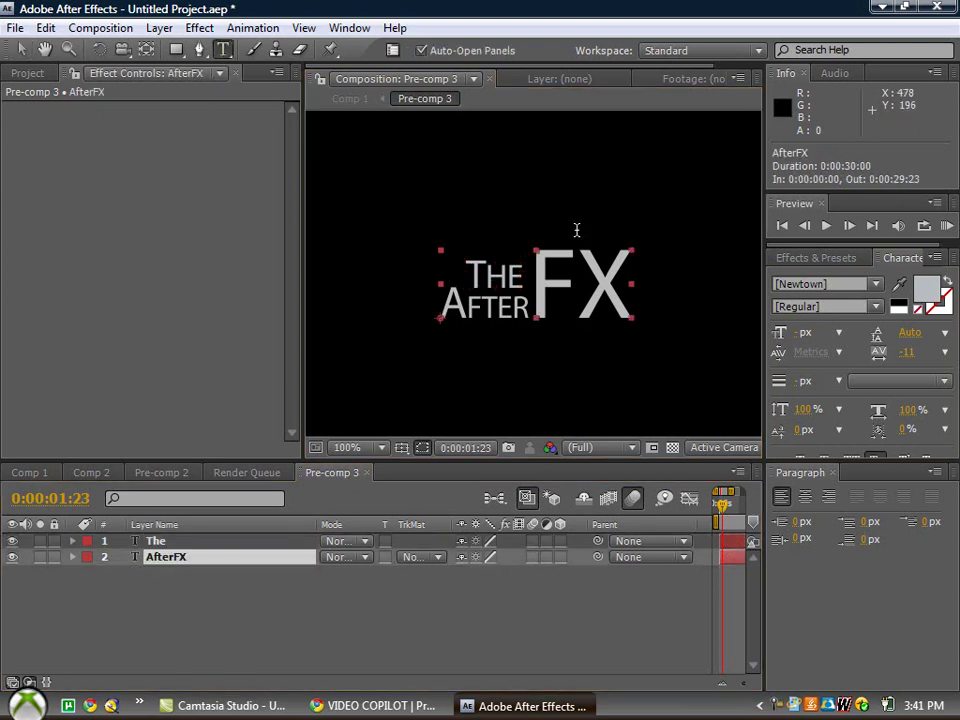
double_click(620, 278)
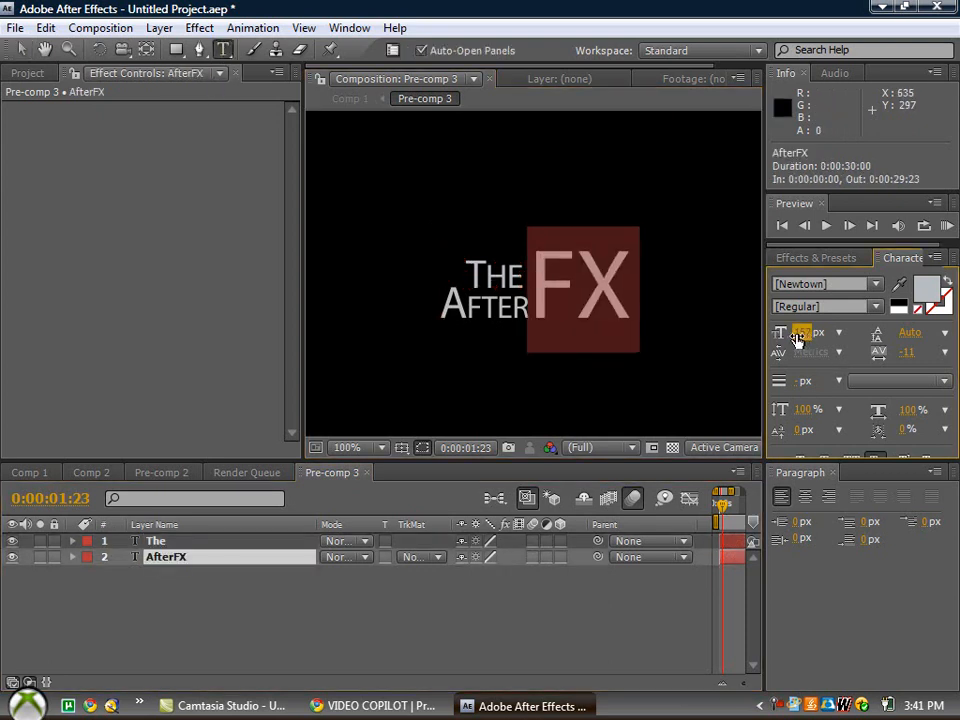
drag(797, 338, 771, 338)
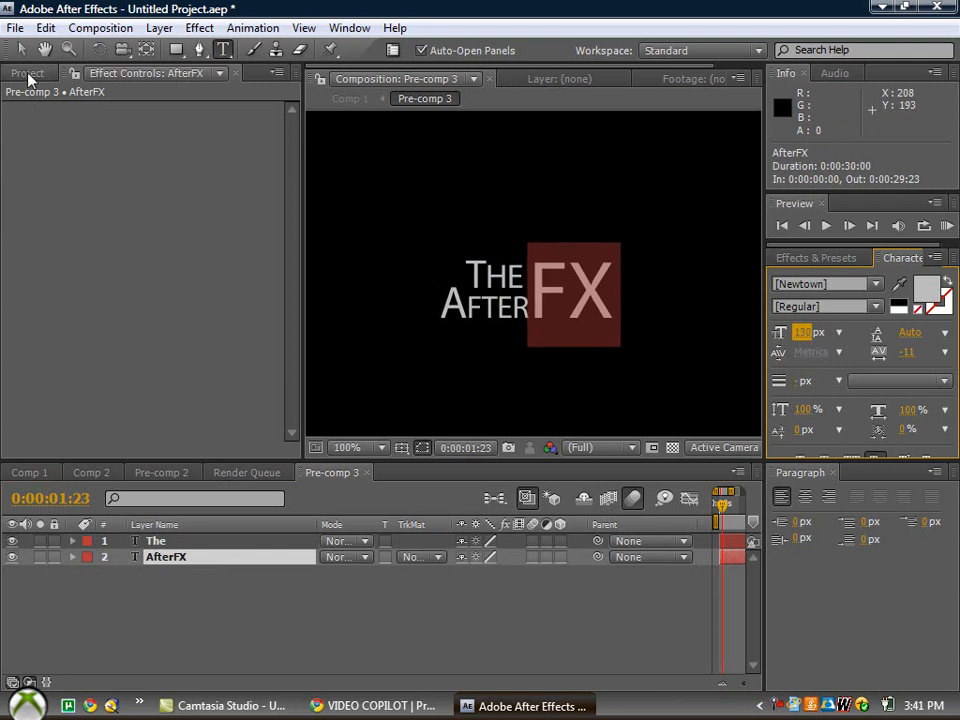
click(28, 74)
- Back in Comp 1, nudge the three title layers up slightly inside the ring, then deselect
click(28, 473)
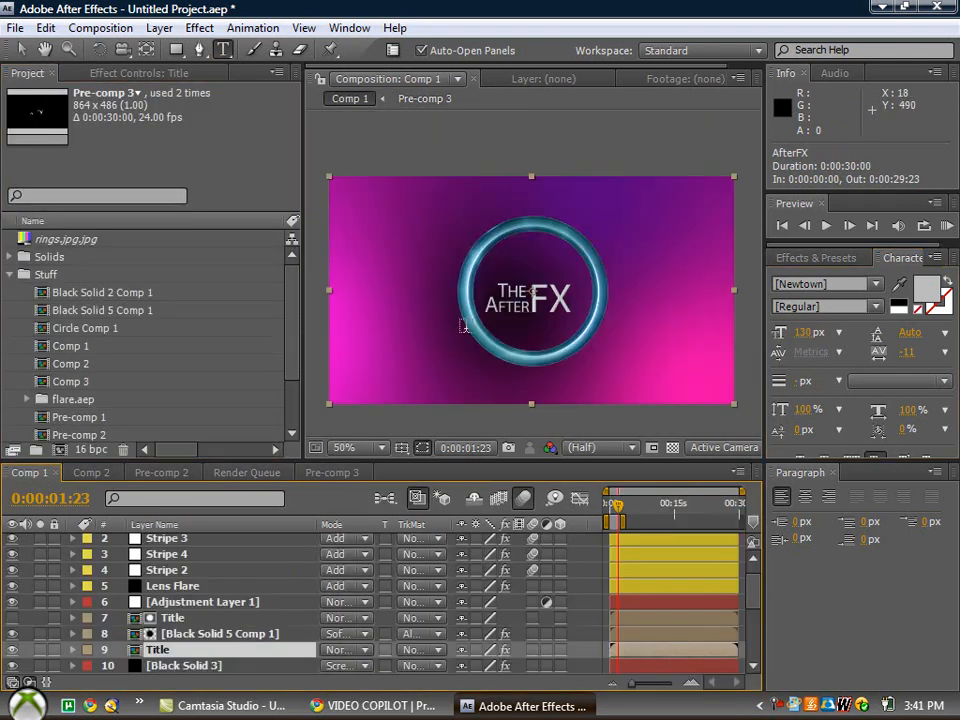
click(21, 49)
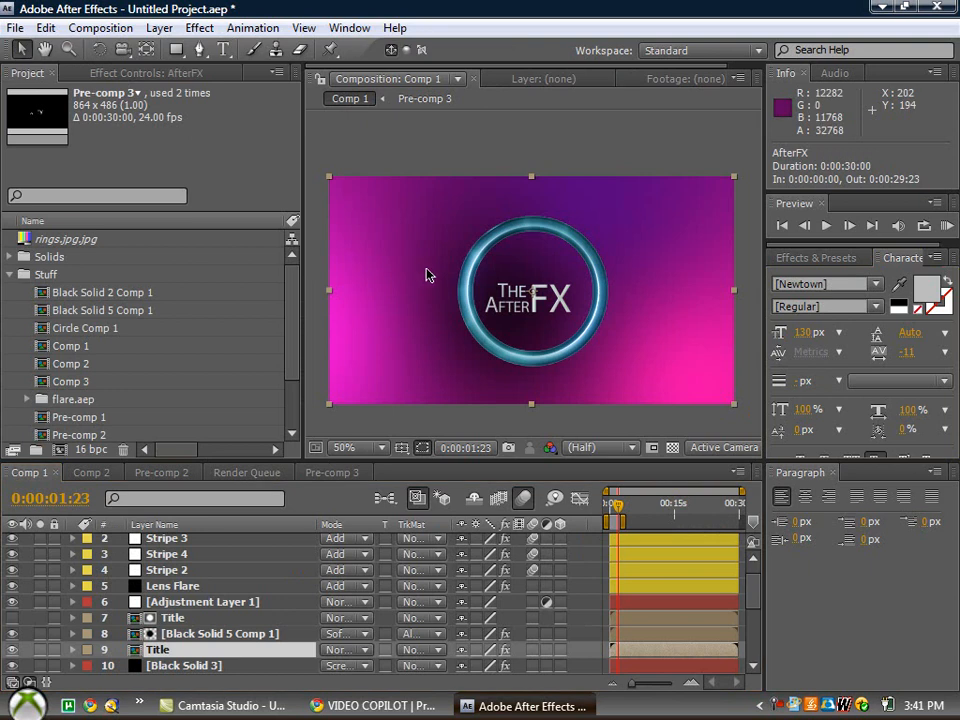
shift+click(180, 622)
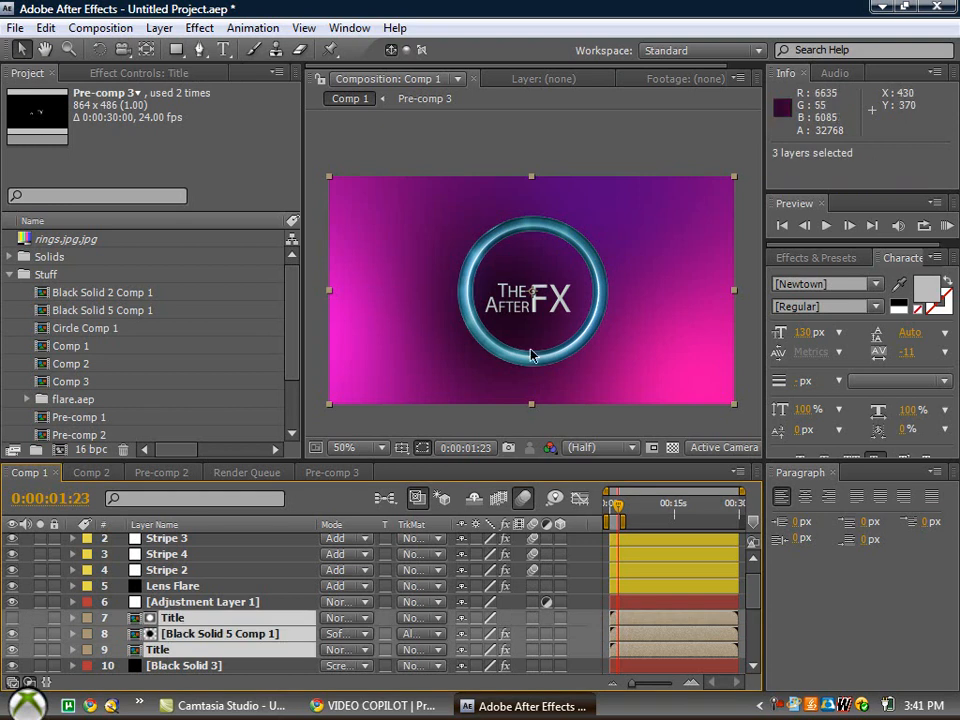
drag(535, 300, 538, 295)
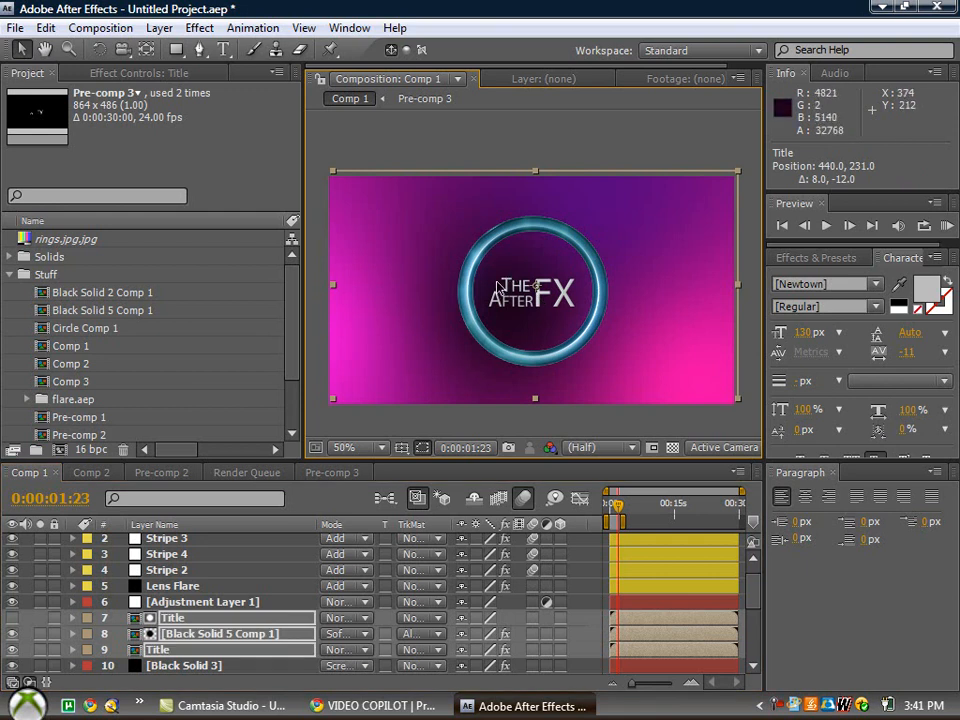
click(249, 624)
click(232, 654)
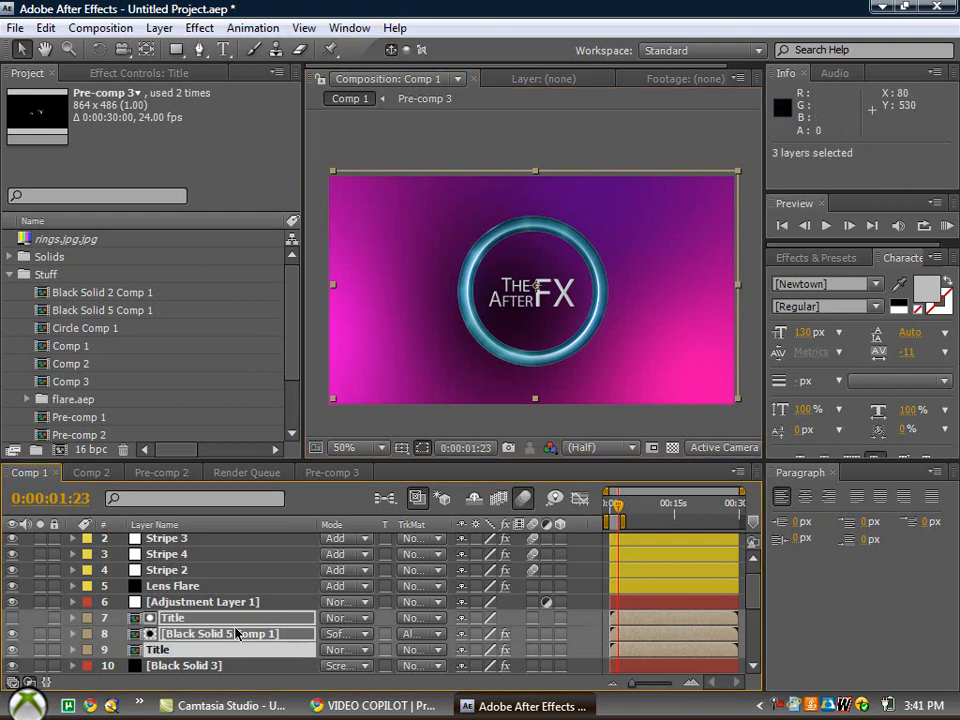
key(F2)
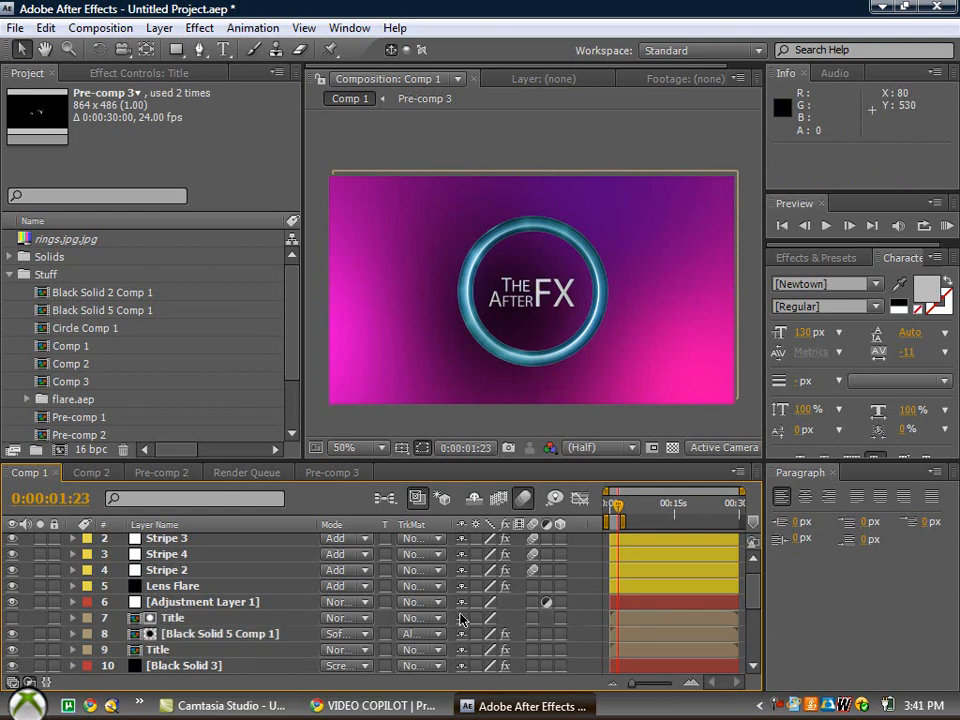
click(217, 651)
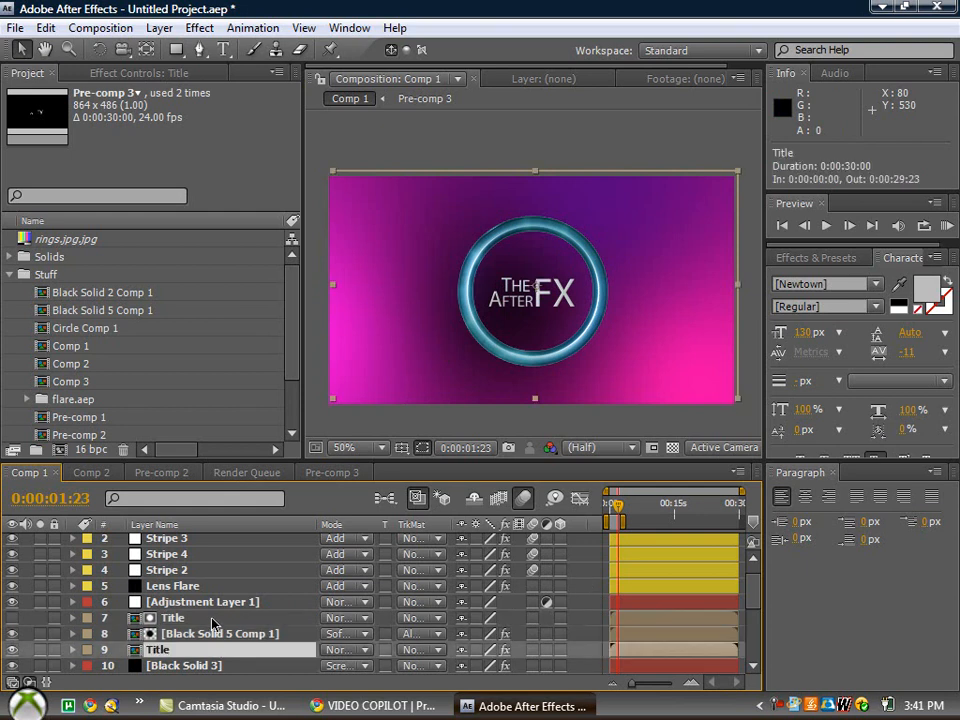
shift+click(213, 619)
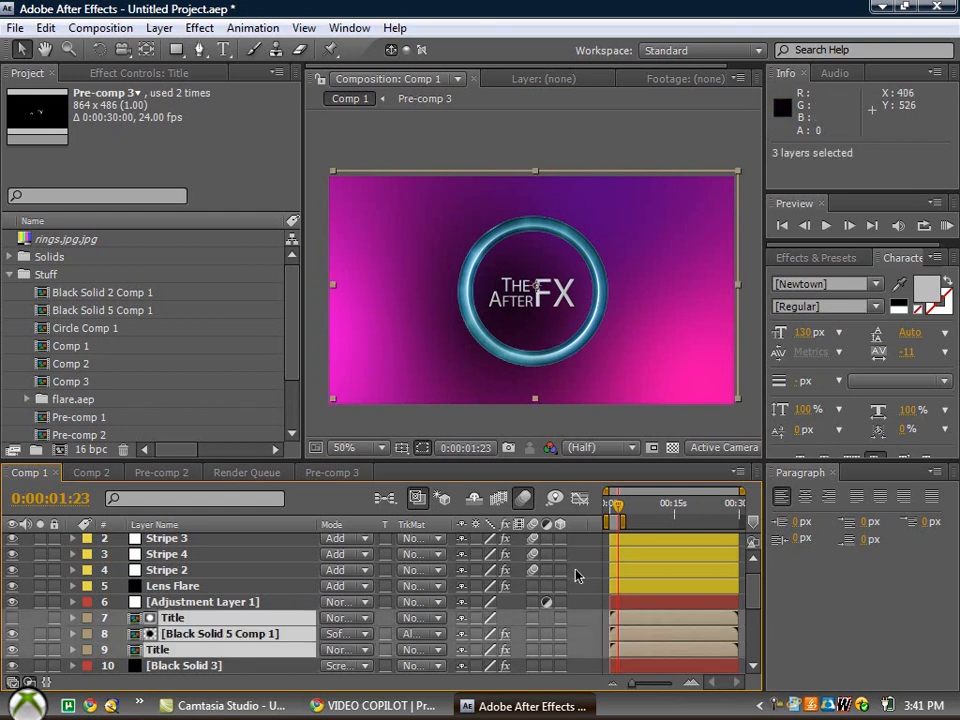
key(F2)
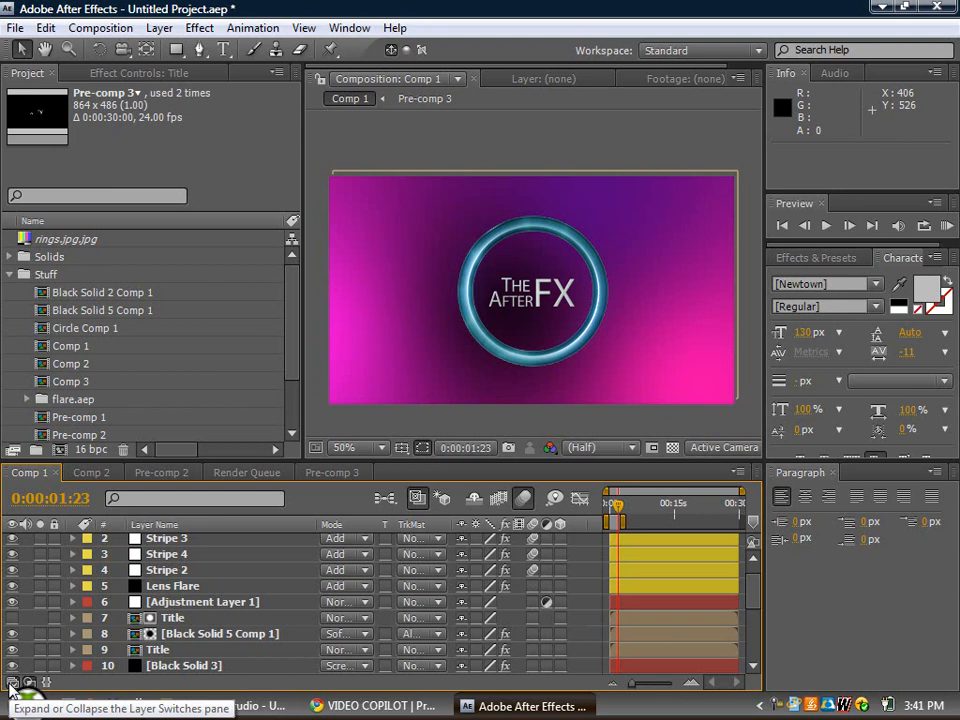
- In Pre-comp 2, centre the ring and bring up the Test Shape layer's Curves channels
click(161, 472)
click(45, 49)
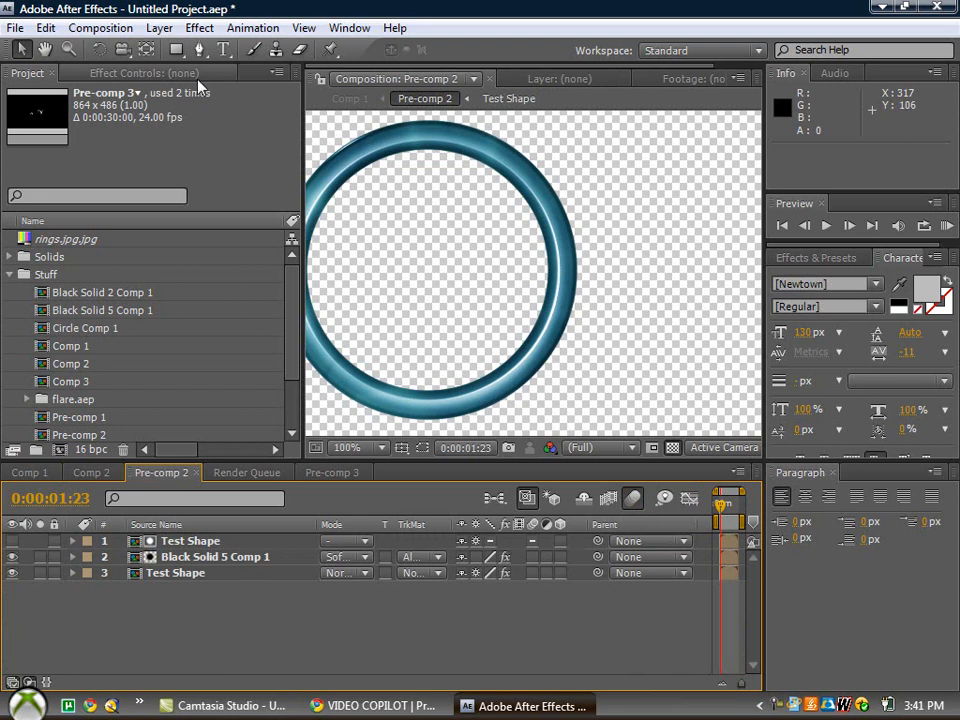
drag(475, 241, 550, 246)
click(20, 49)
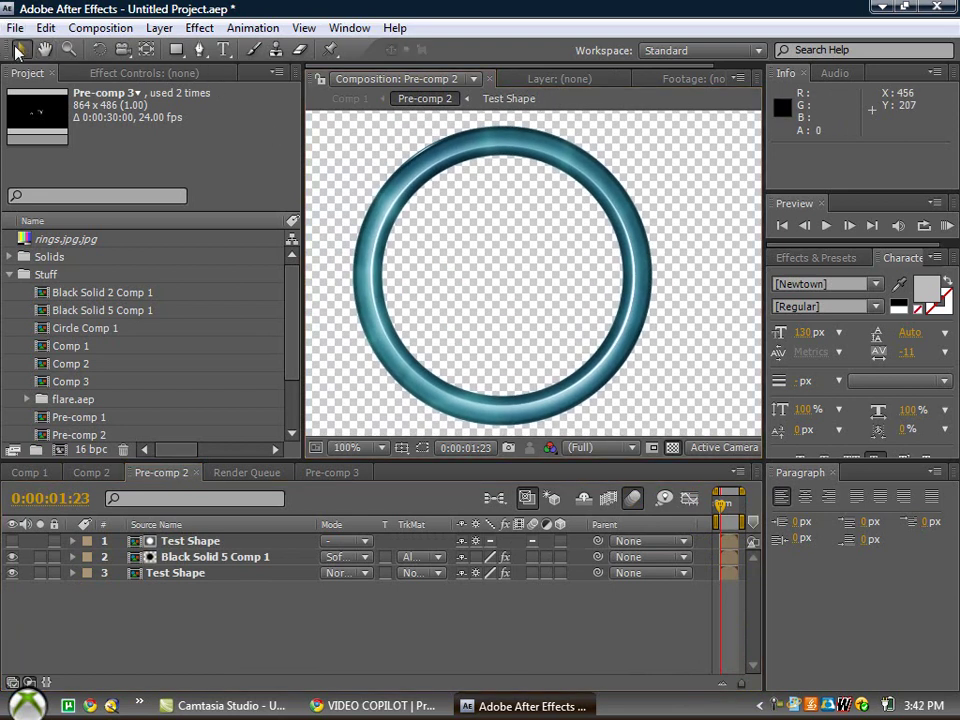
click(189, 573)
click(140, 73)
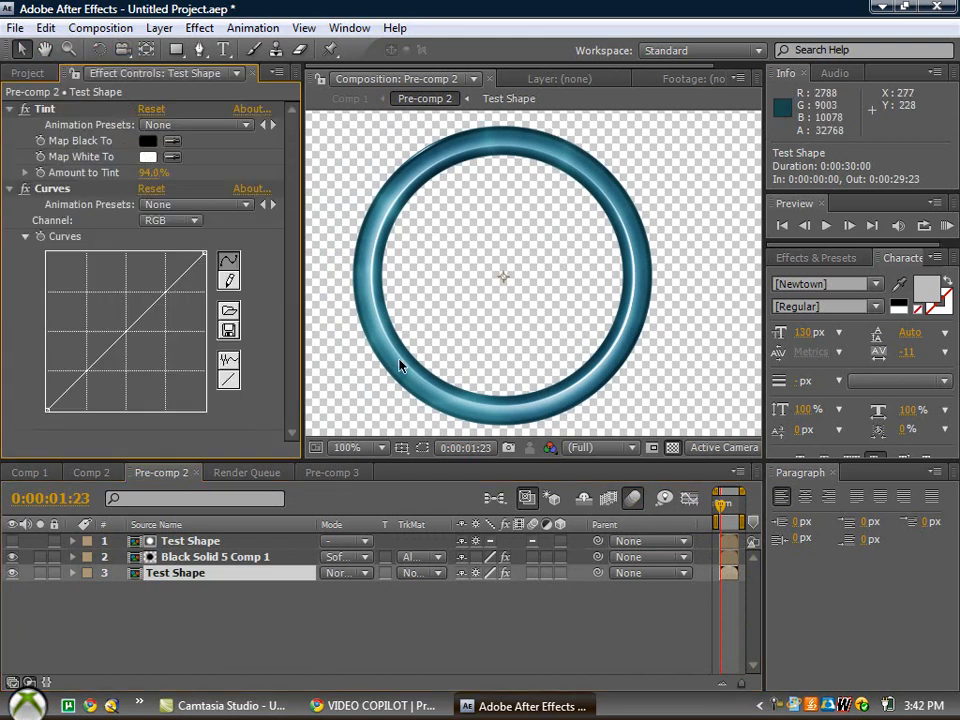
click(196, 224)
click(175, 289)
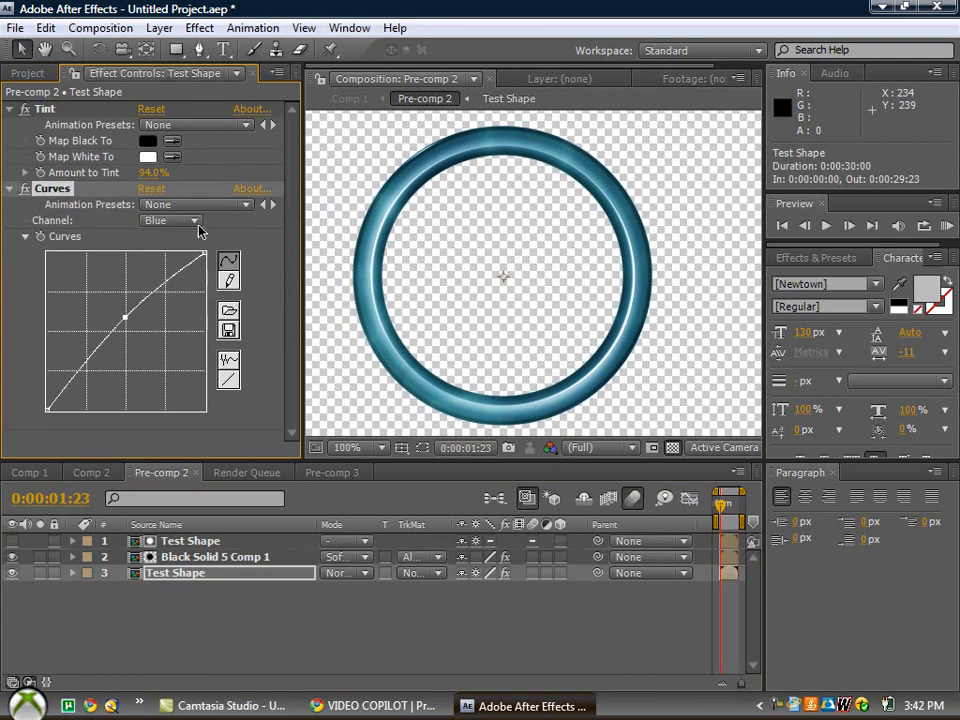
click(196, 222)
click(190, 200)
click(196, 222)
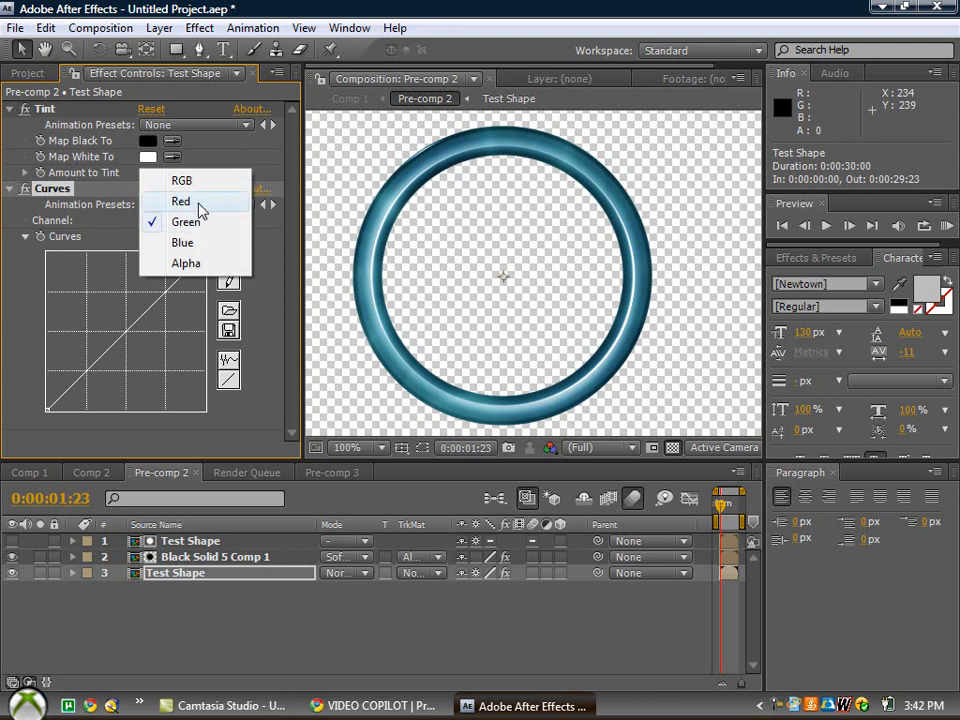
click(200, 204)
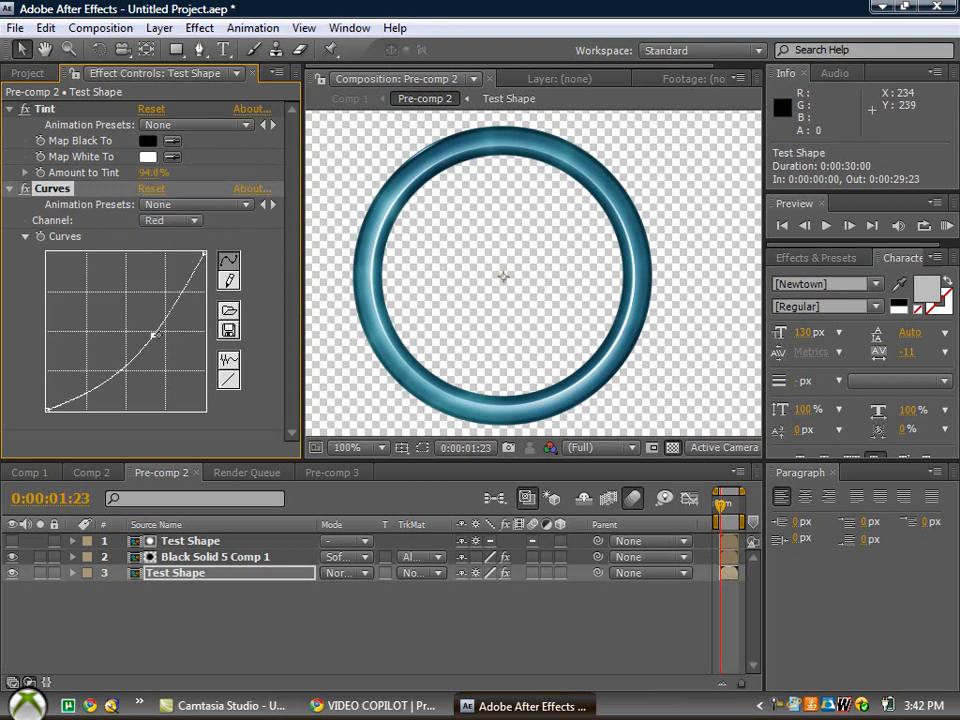
- Rework the Red, Green and Blue curves until the ring turns red
drag(153, 334, 173, 348)
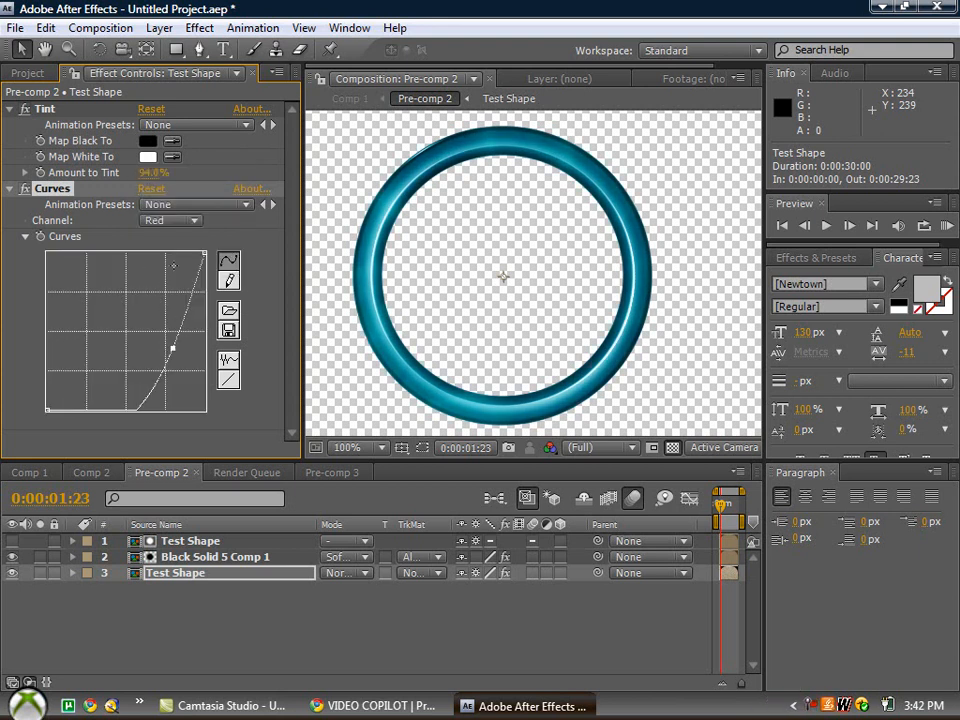
click(170, 220)
click(178, 242)
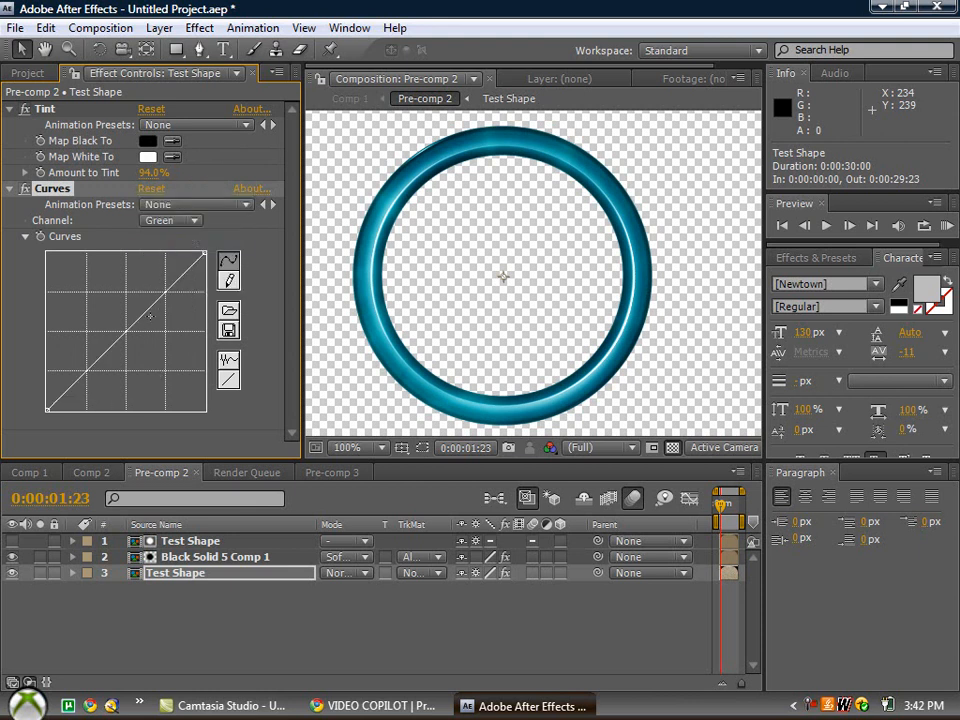
drag(125, 330, 120, 316)
click(191, 222)
click(175, 240)
drag(132, 312, 172, 346)
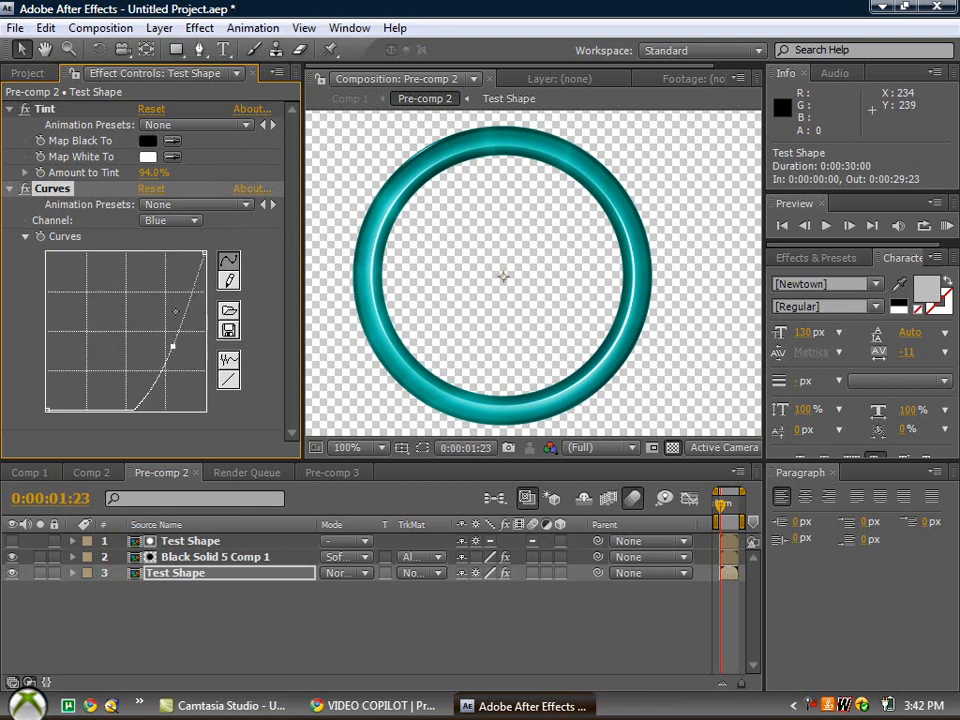
click(195, 221)
click(180, 180)
mouse_move(172, 348)
mouse_down()
mouse_move(145, 340)
mouse_move(124, 300)
mouse_up()
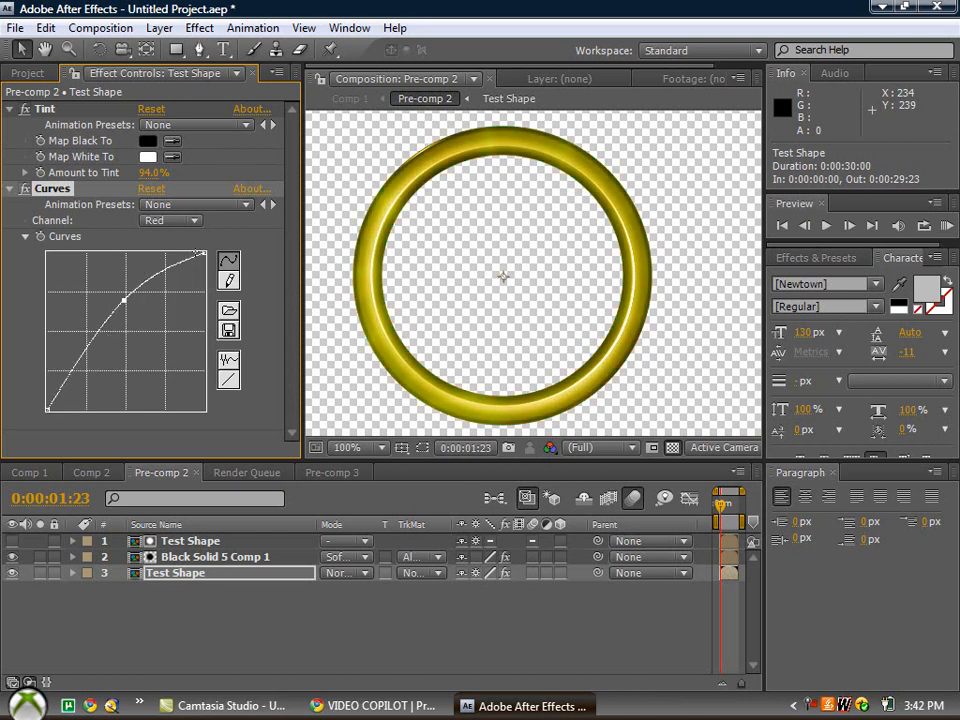
click(196, 221)
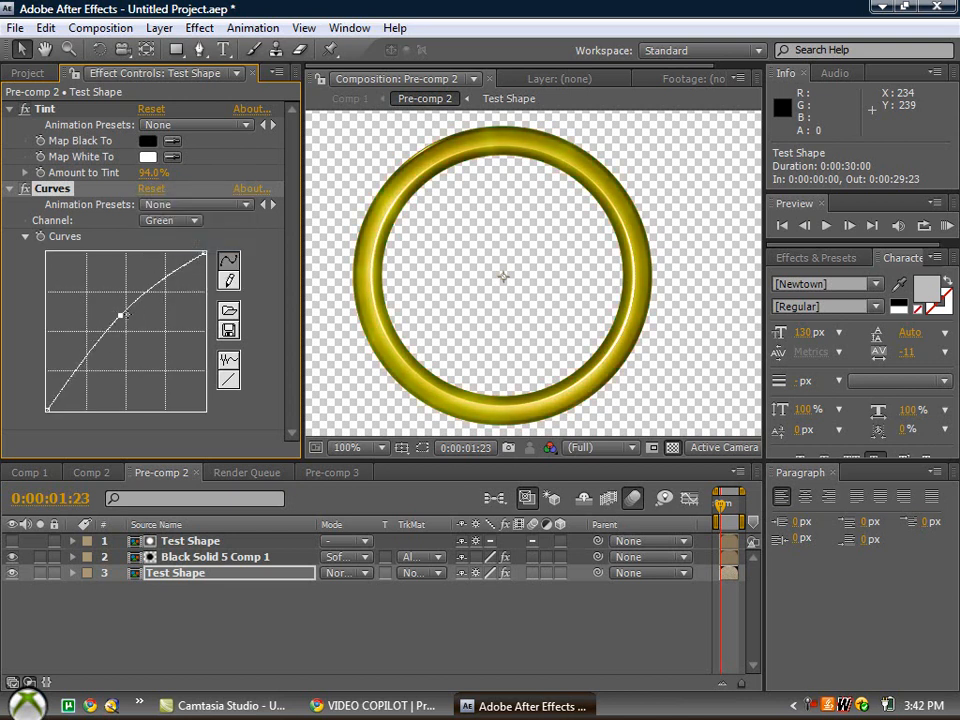
drag(120, 316, 177, 342)
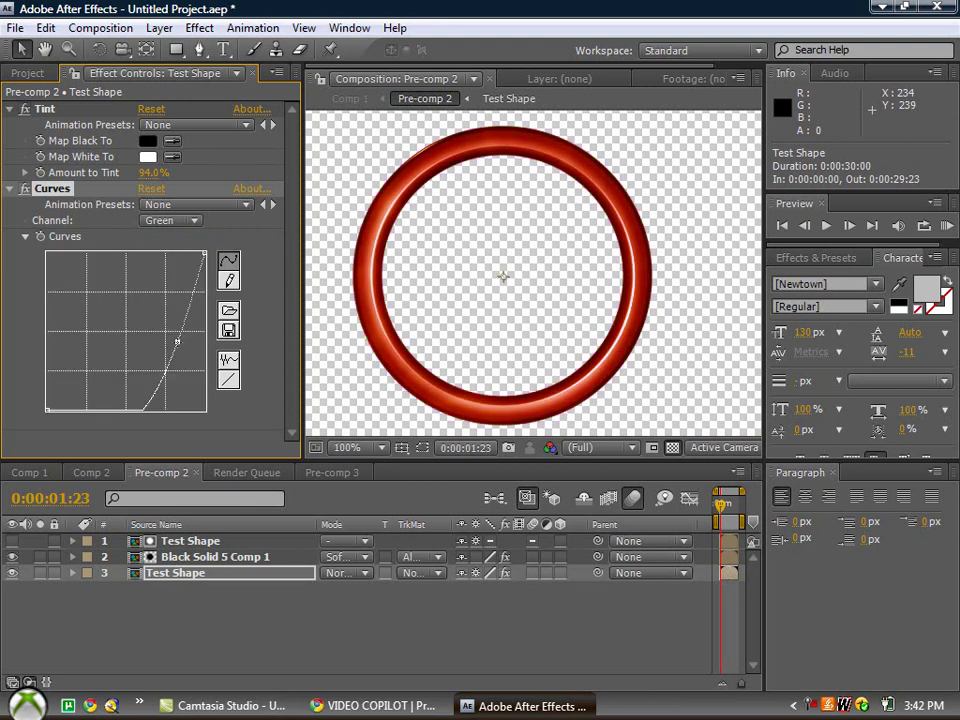
- Brighten the overall curve and raise the blue curve so the ring glows pink
click(196, 222)
click(185, 182)
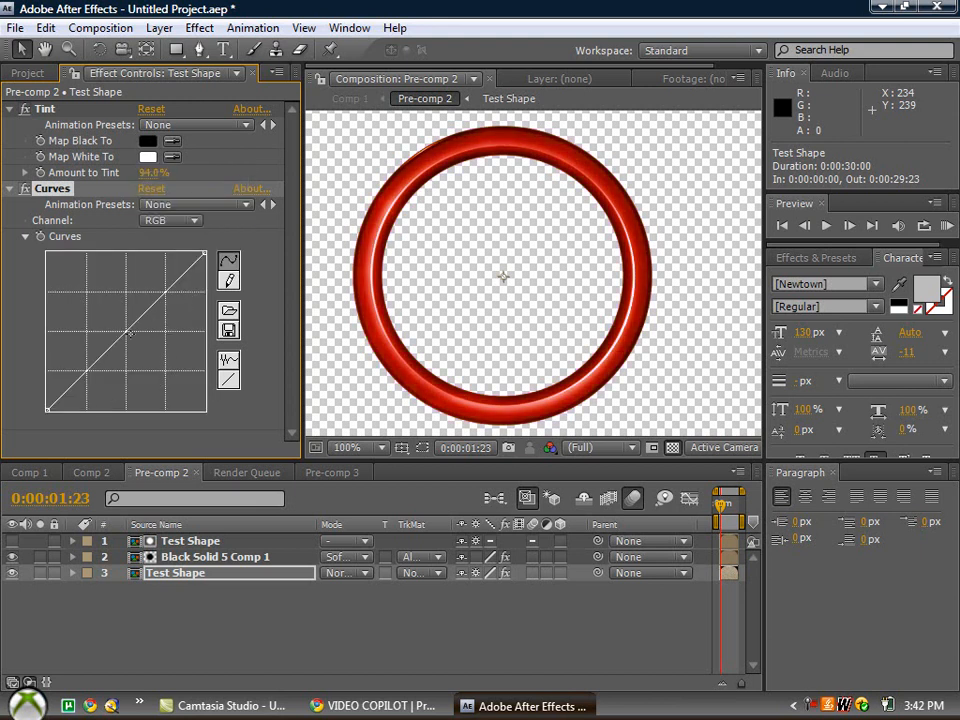
drag(126, 332, 105, 307)
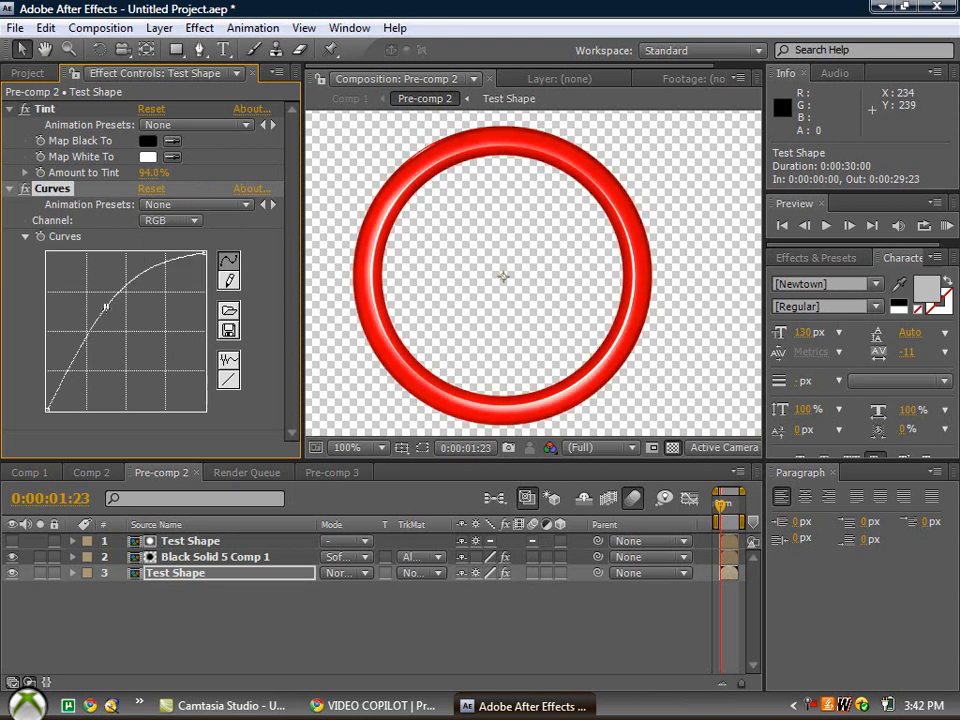
click(196, 222)
click(170, 268)
mouse_move(175, 343)
mouse_down()
mouse_move(167, 332)
mouse_move(182, 340)
mouse_up()
click(170, 220)
click(197, 245)
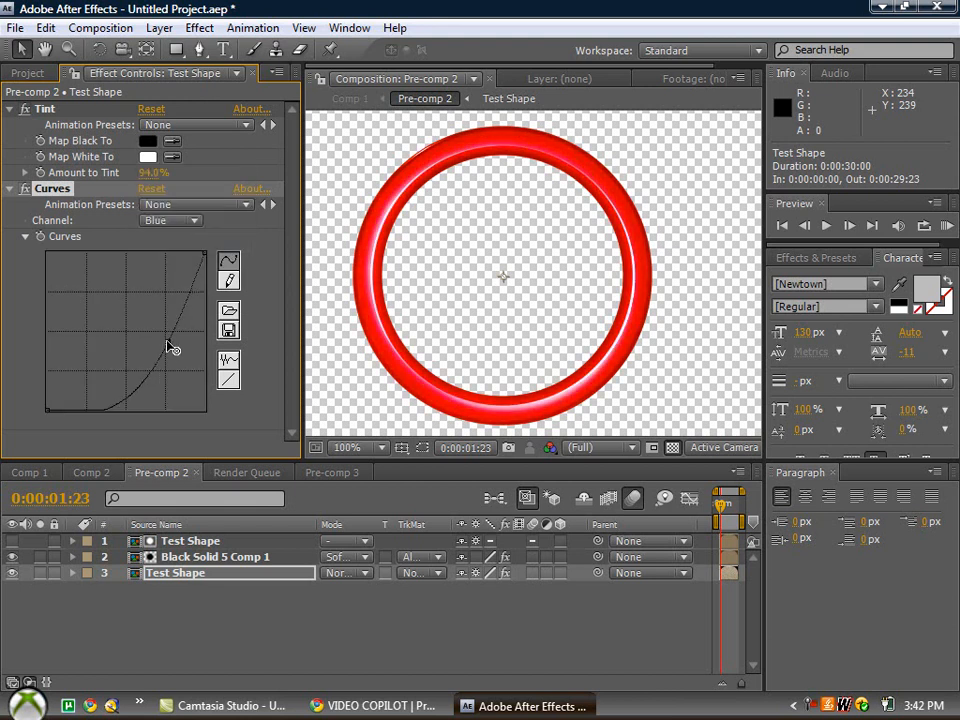
drag(174, 346, 162, 331)
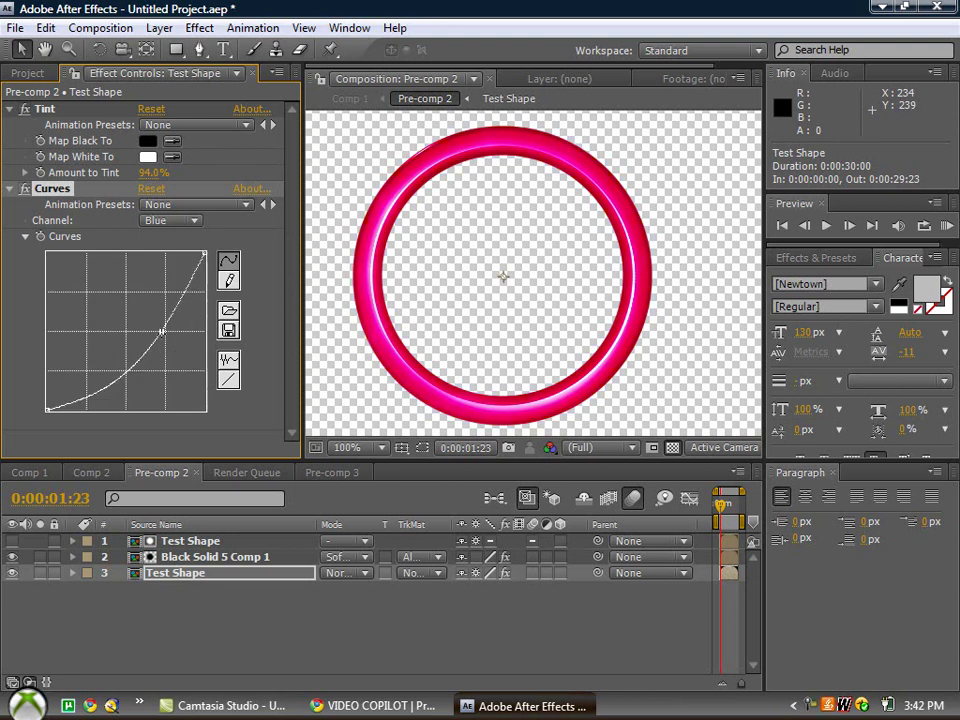
- Reset the RGB curve to straight, review each channel curve, and return to Comp 1
click(193, 220)
click(185, 180)
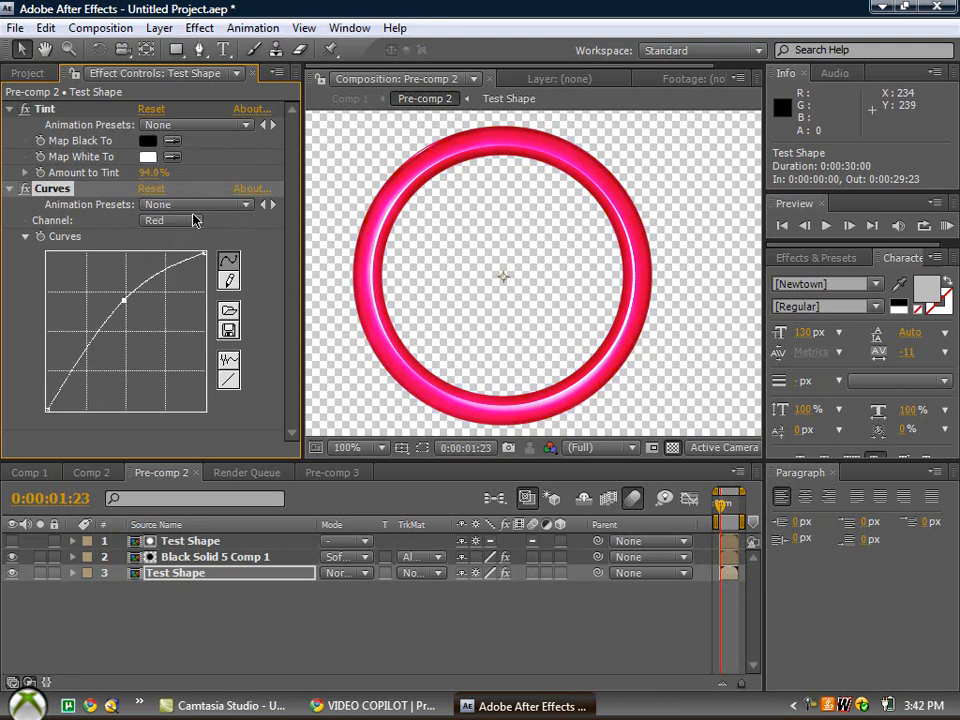
click(193, 220)
drag(106, 310, 129, 331)
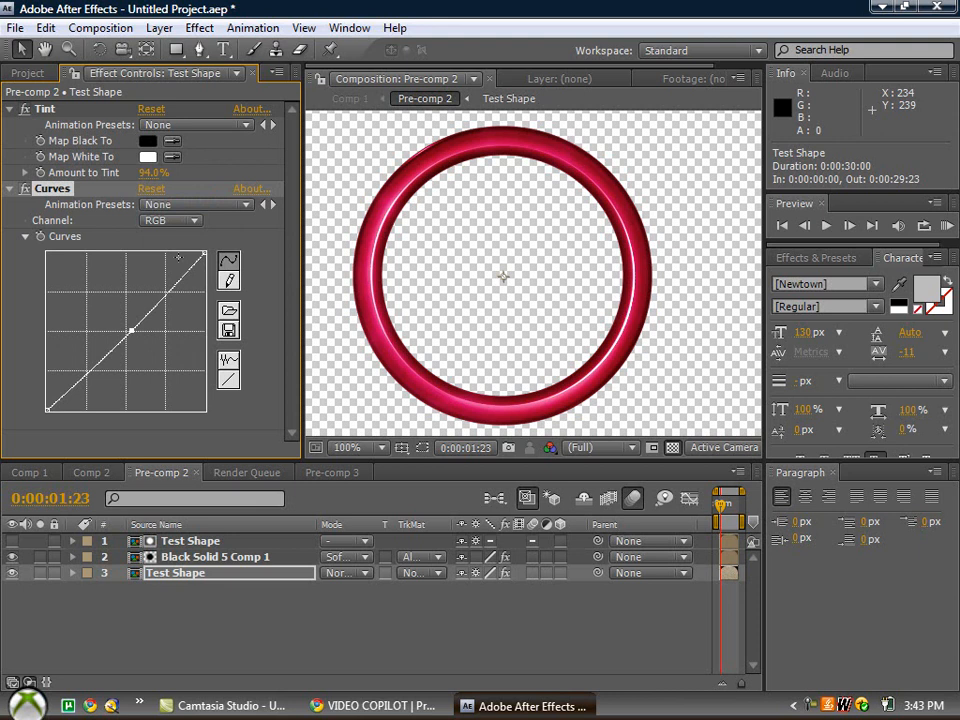
click(185, 220)
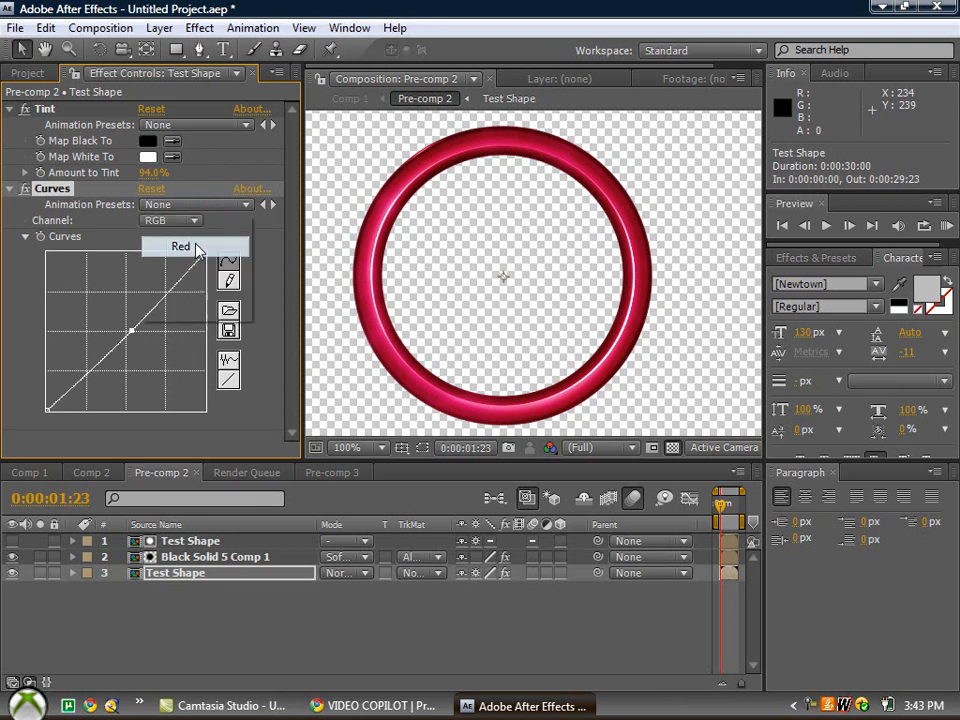
click(195, 222)
click(197, 250)
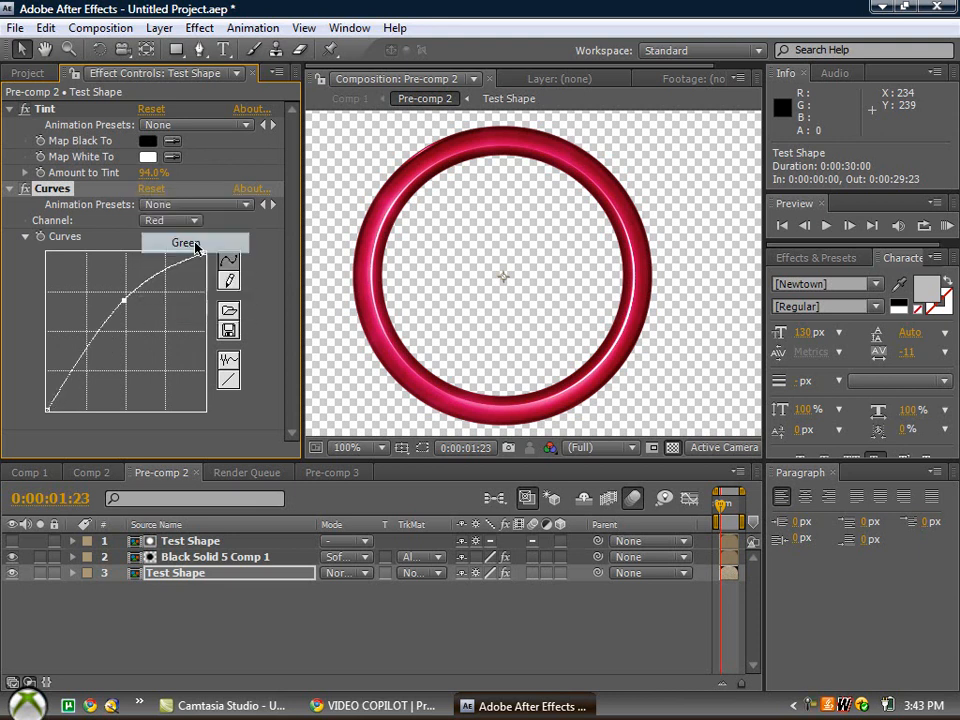
click(197, 221)
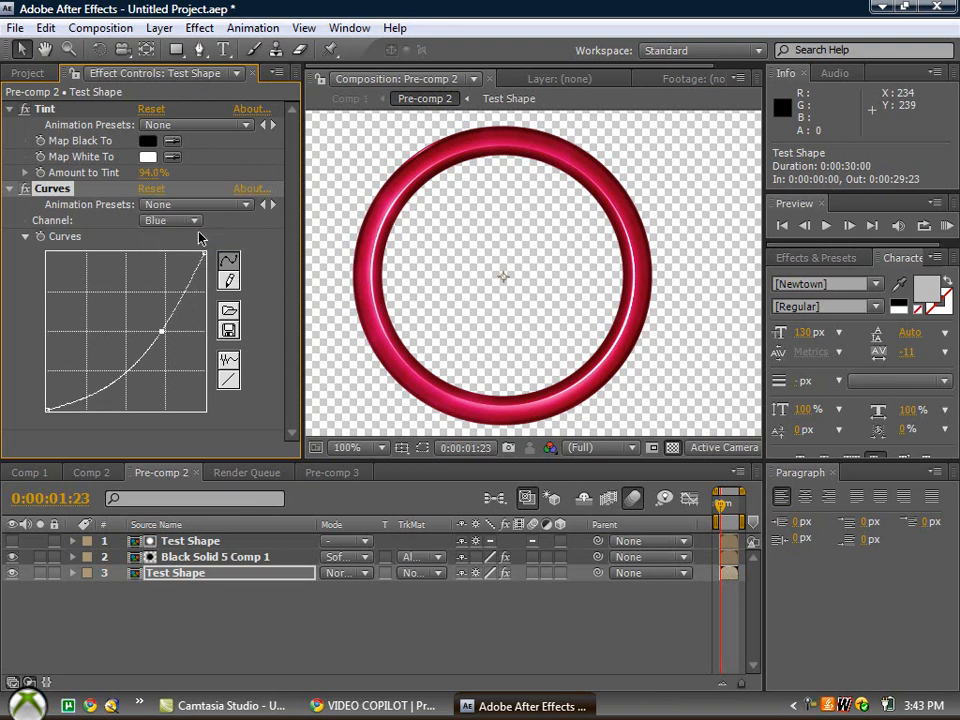
click(195, 221)
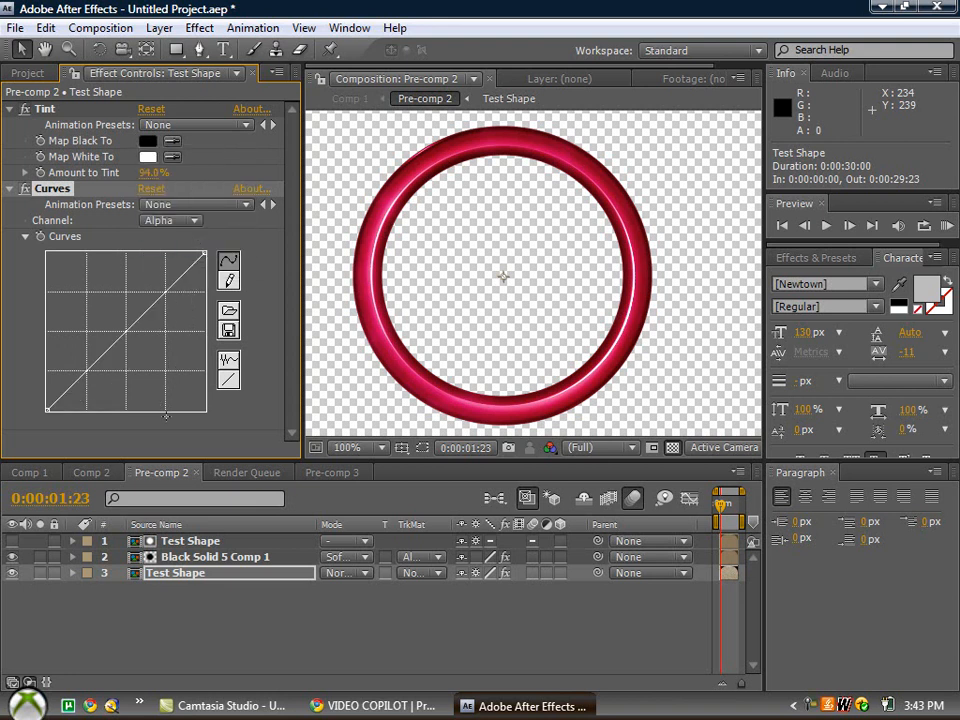
click(45, 474)
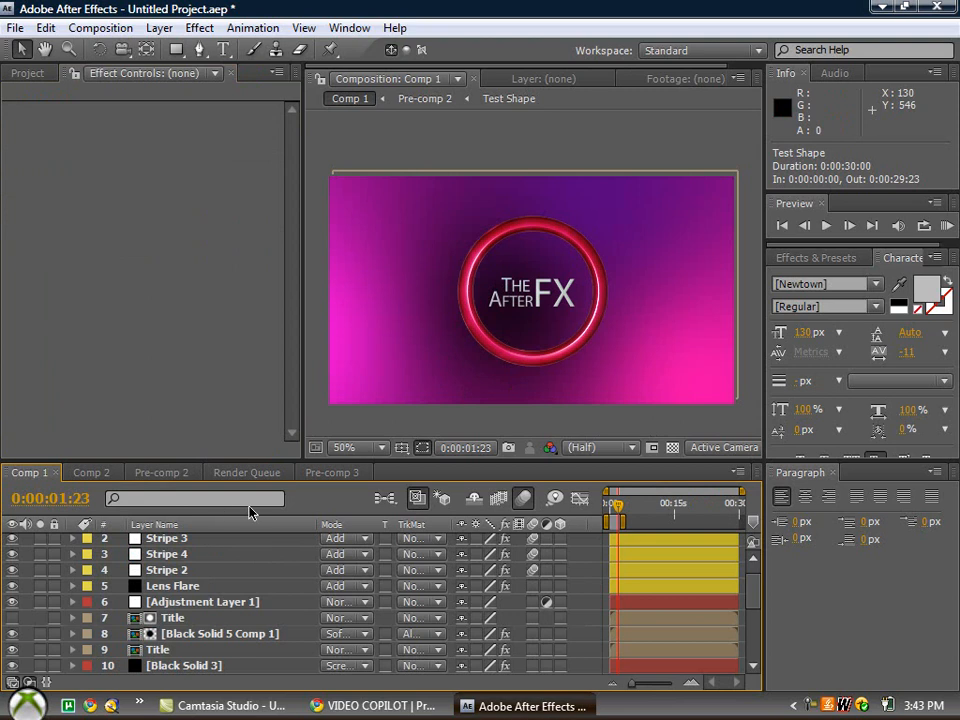
- Inside the Title pre-comp, recolour the FX letters to magenta D800CB via the colour picker
double_click(181, 648)
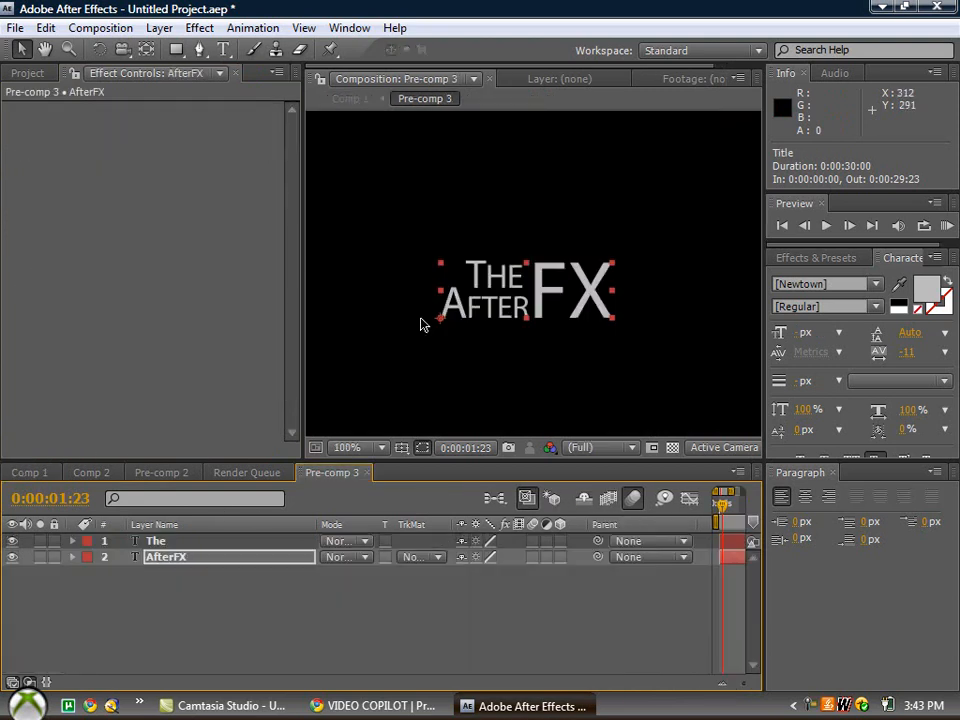
click(223, 50)
double_click(580, 300)
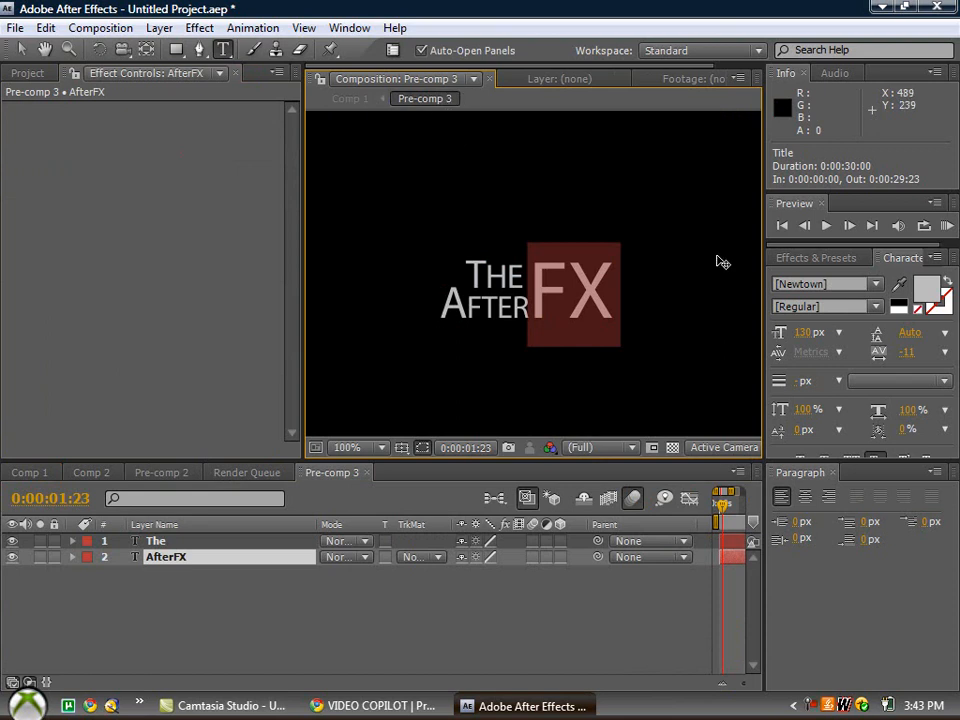
click(922, 293)
drag(339, 334, 362, 295)
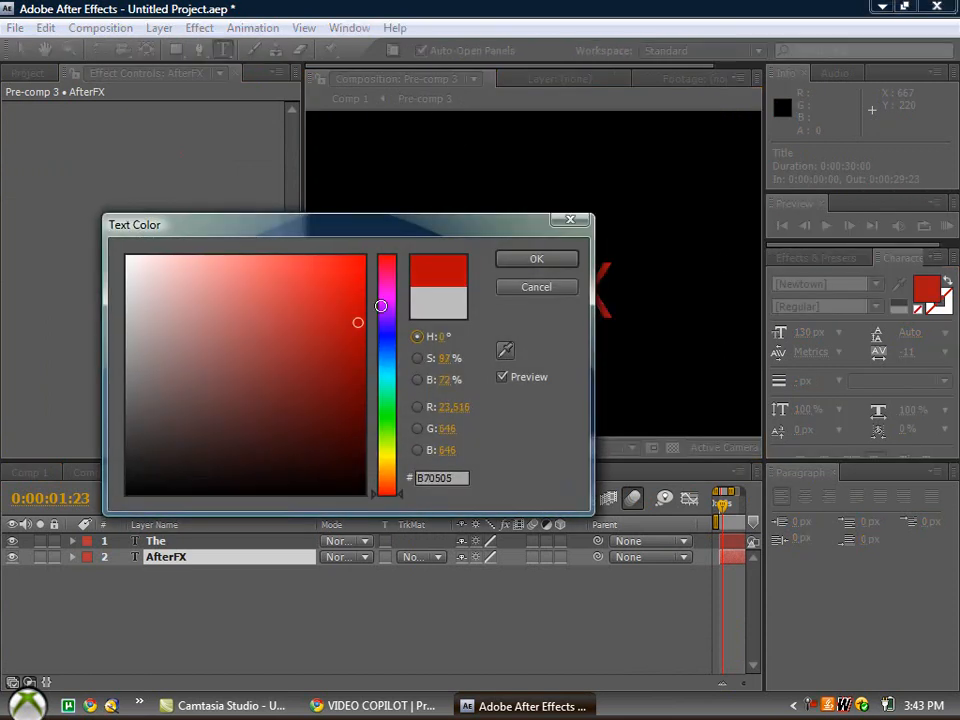
click(389, 305)
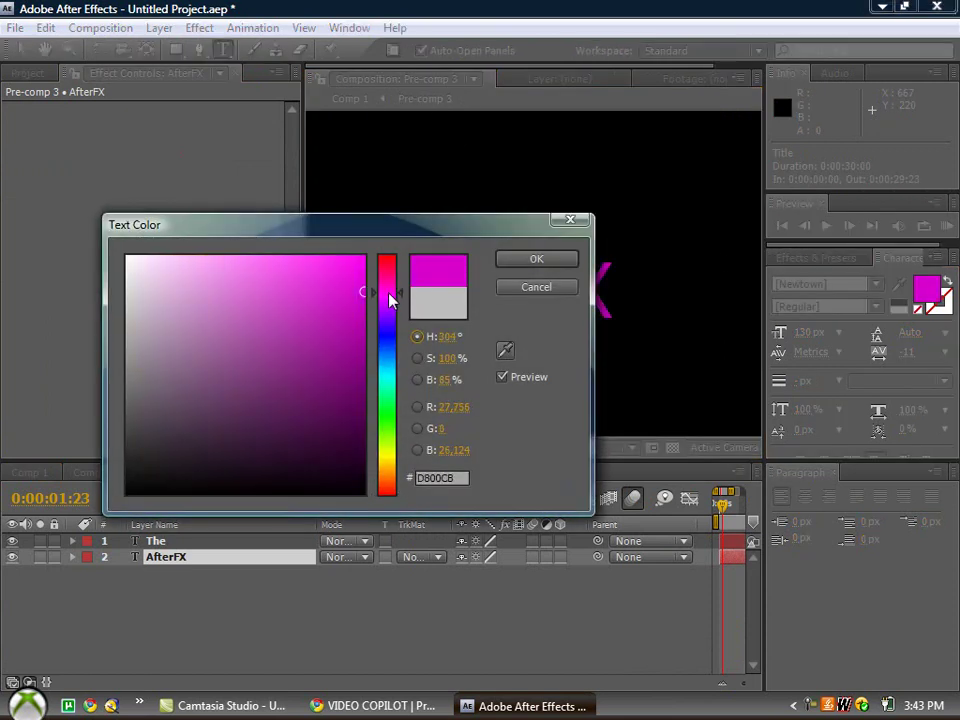
click(501, 265)
- Return to Comp 1 and deselect the title layer to view the full design
click(45, 473)
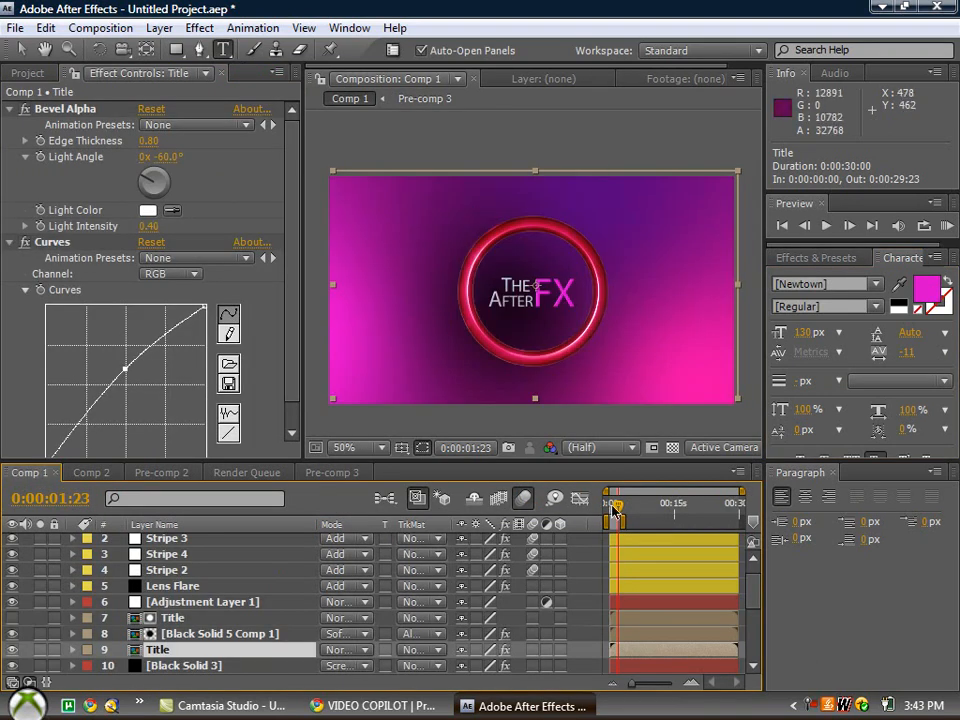
key(ctrl+shift+a)
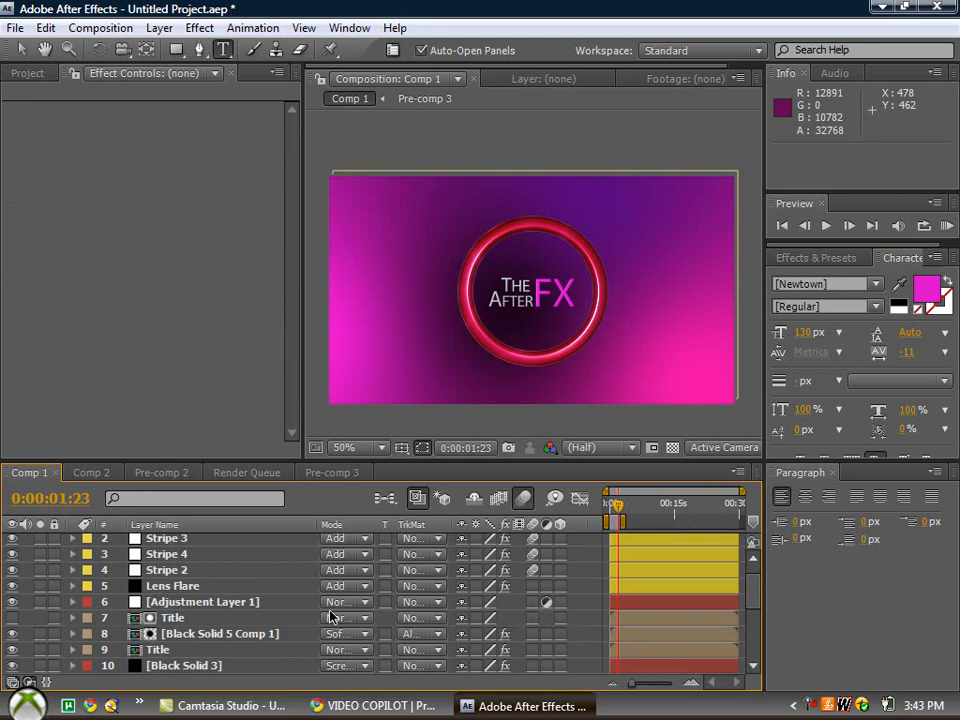
scroll(295, 640, up, 1)
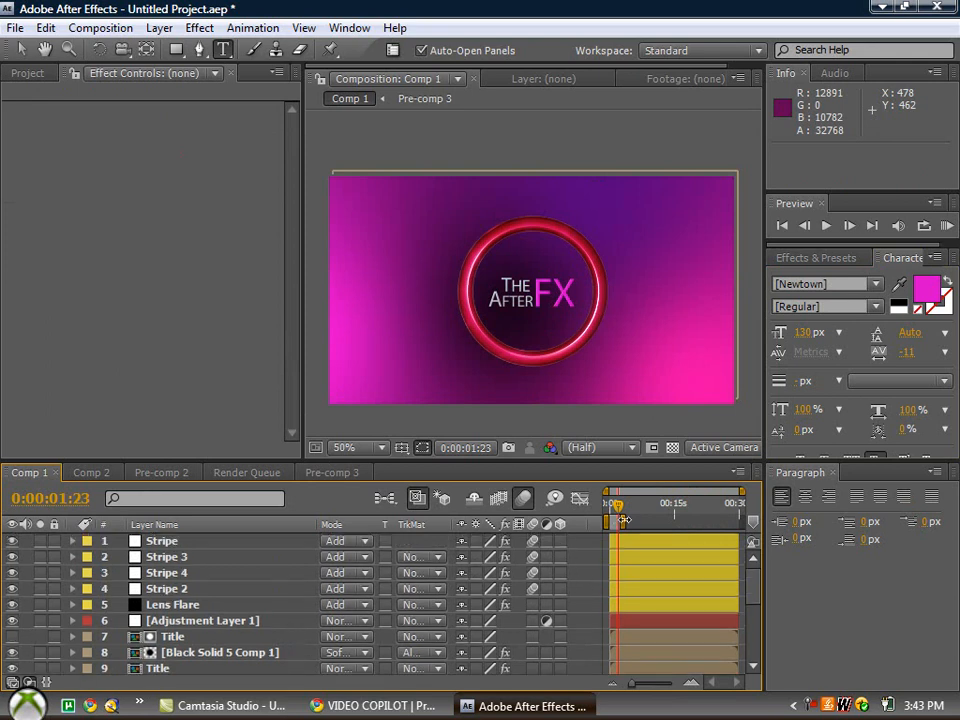
- Extend the work area, preview, and tint the Lens Flare's Photo Filter magenta instead of blue
drag(622, 520, 650, 521)
key(KP_0)
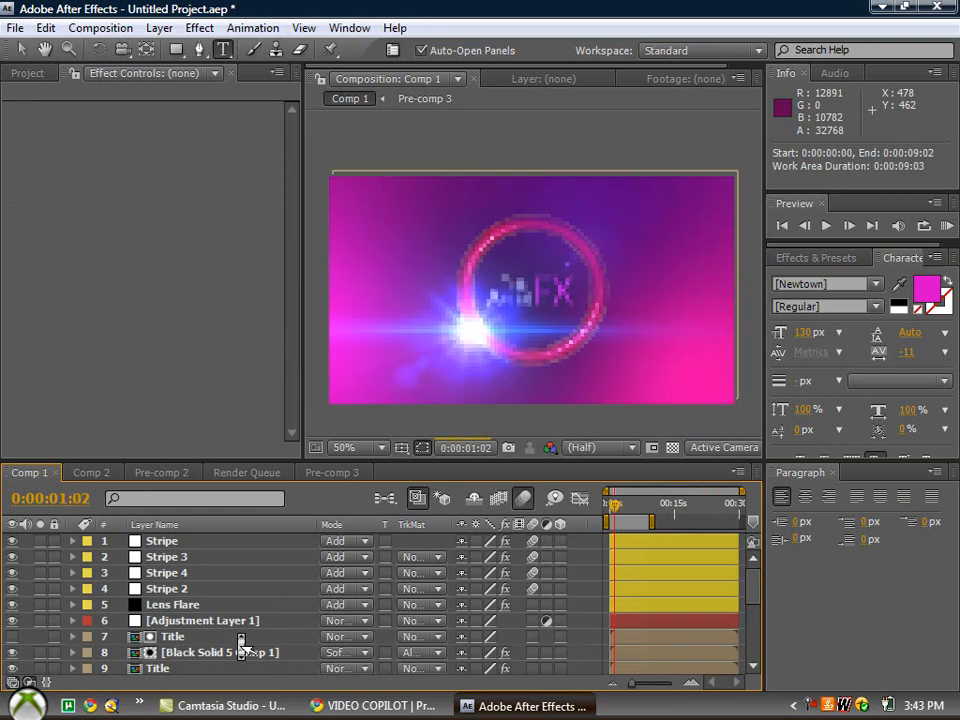
click(201, 609)
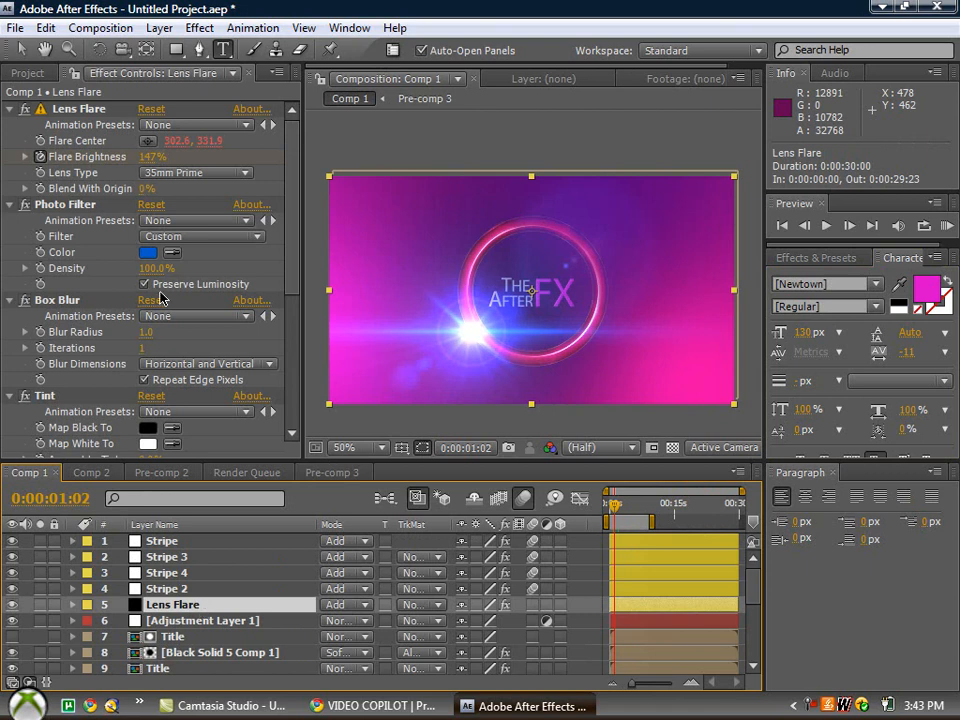
click(148, 252)
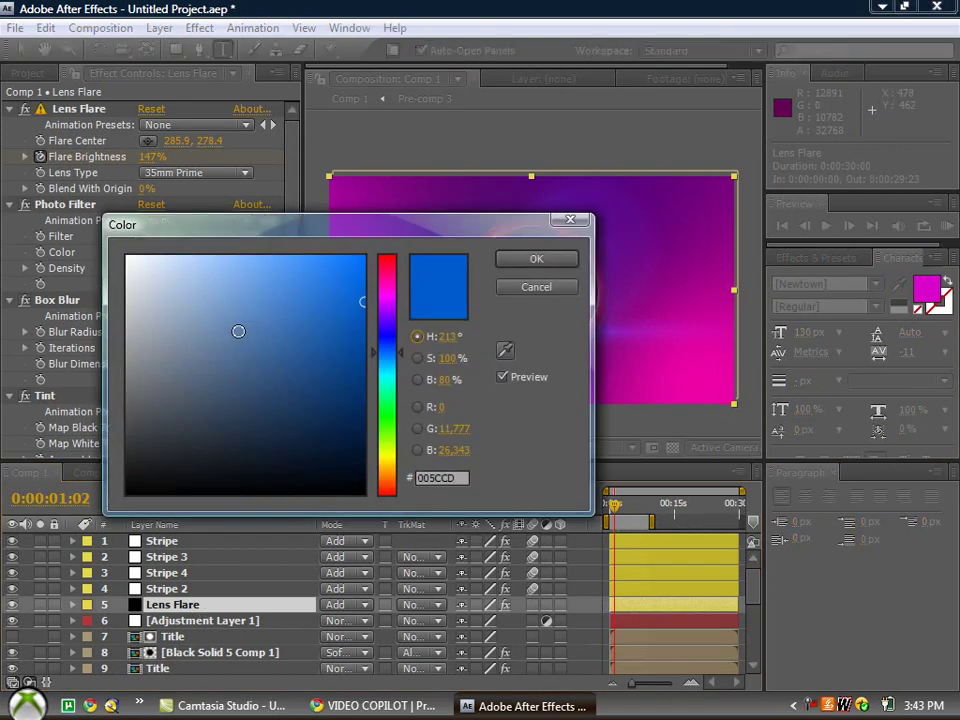
click(388, 300)
click(537, 259)
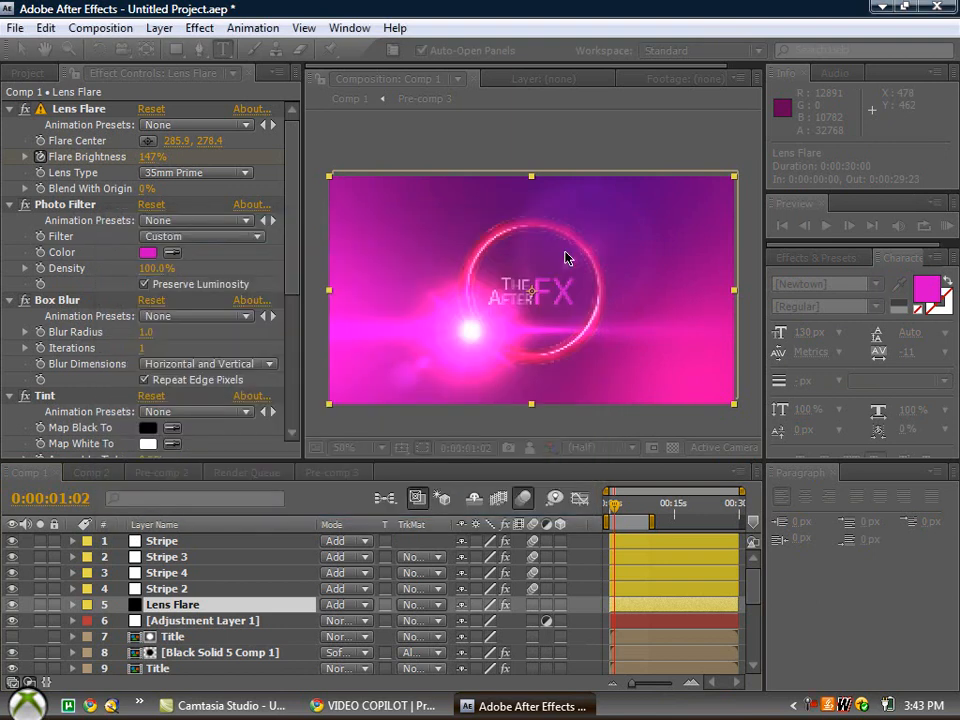
- Scrub through the timeline to check the pink flare and set the work area end near nine seconds
click(614, 506)
drag(614, 506, 626, 509)
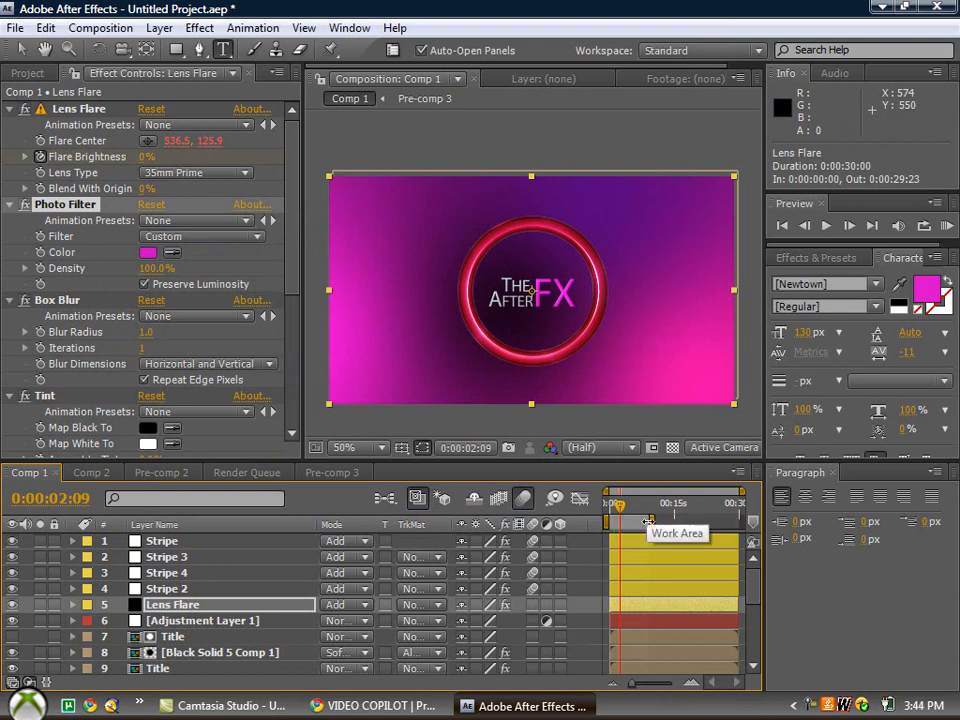
drag(648, 521, 648, 521)
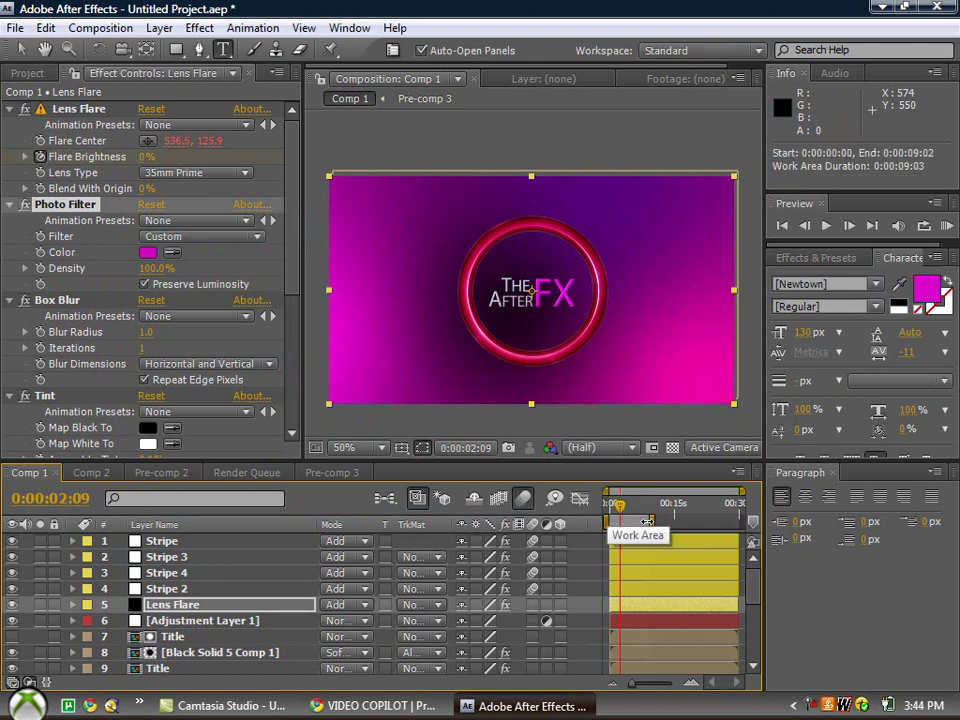
- Add Comp 1 to the Render Queue as lossless AVI and confirm a new output file name
click(100, 28)
click(148, 188)
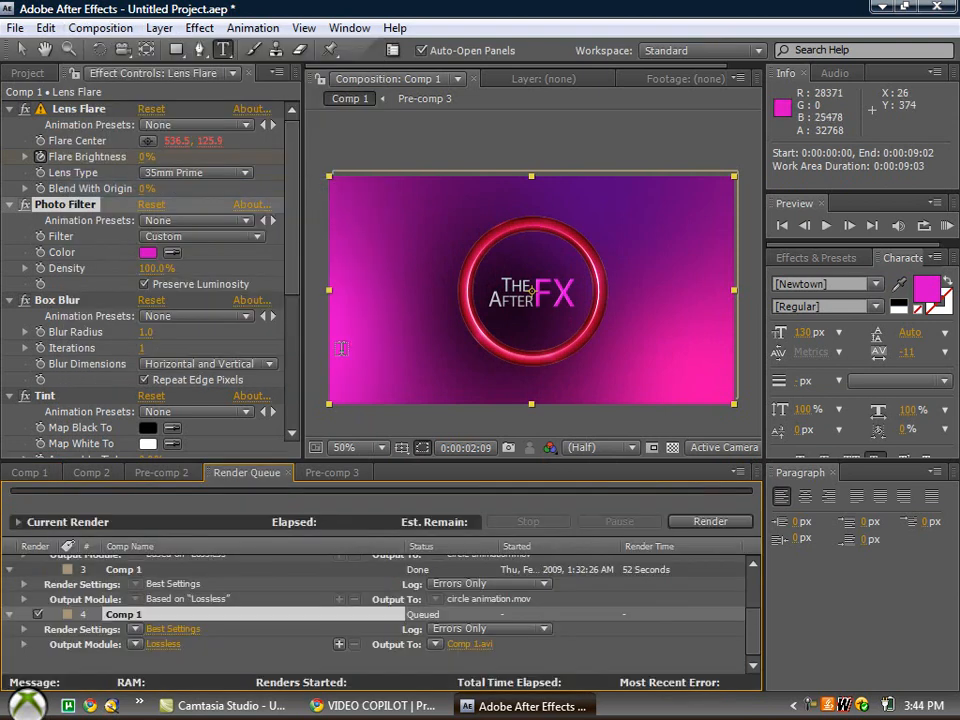
click(463, 645)
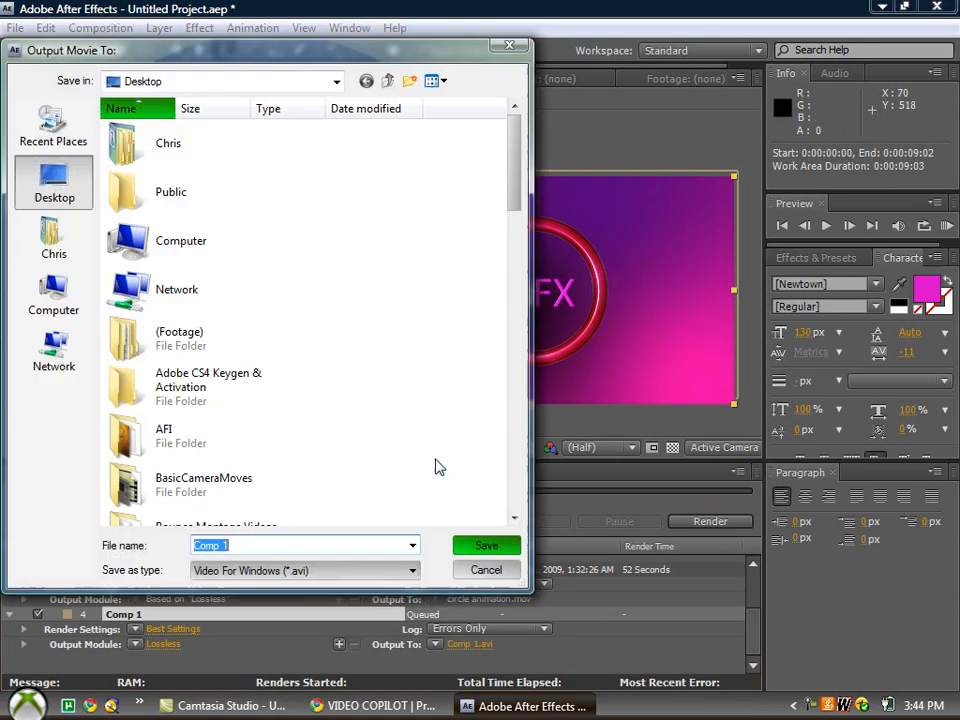
text(mjhklcsacs)
key(super)
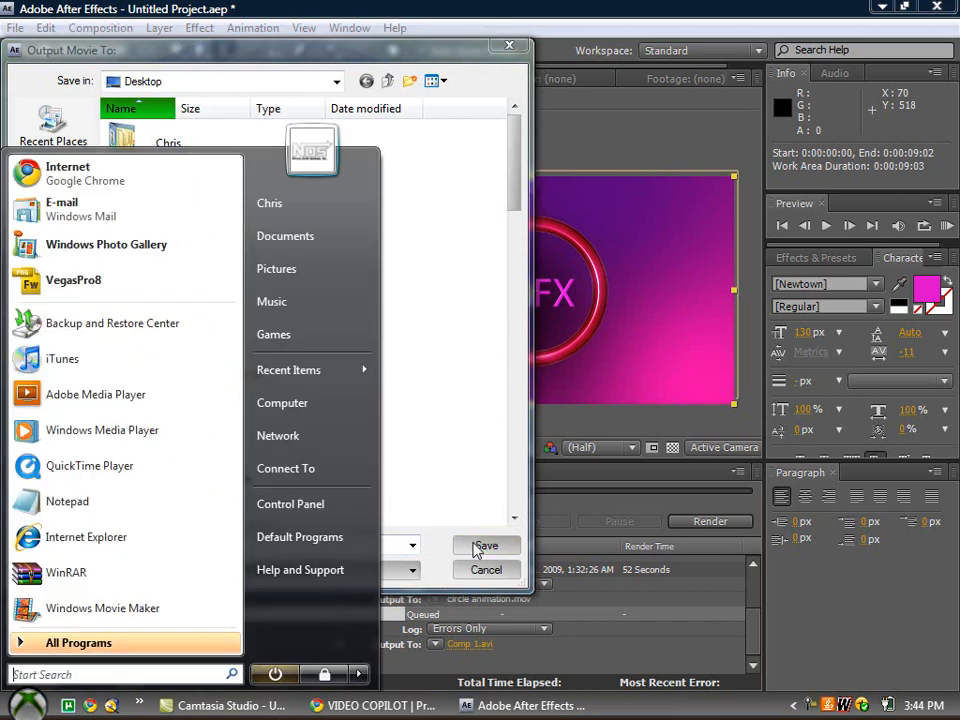
key(Escape)
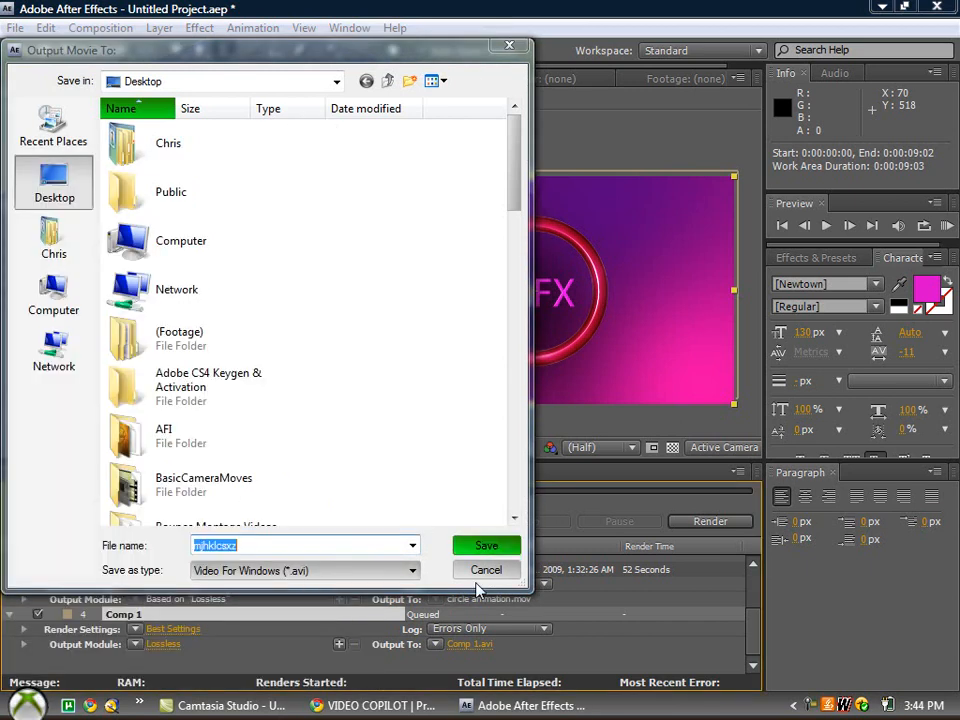
click(486, 545)
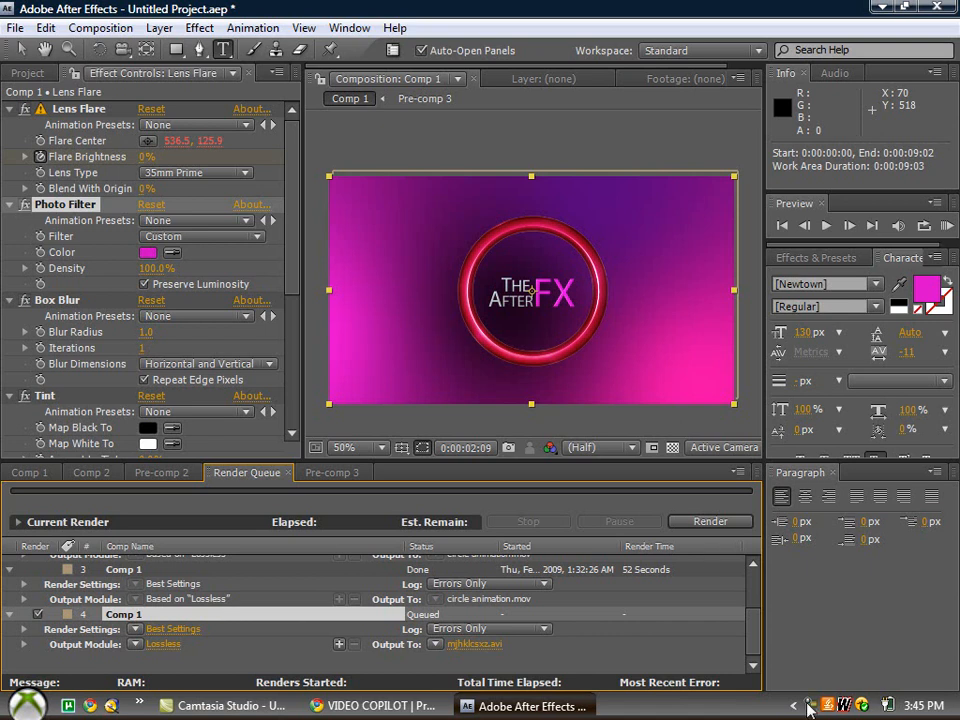
right_click(866, 705)
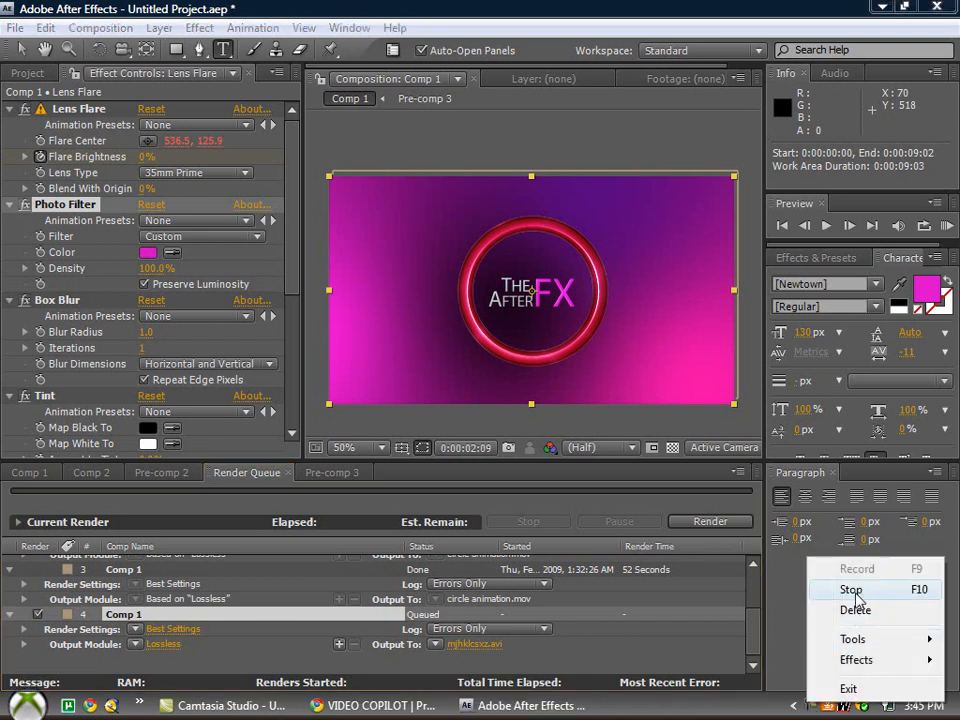